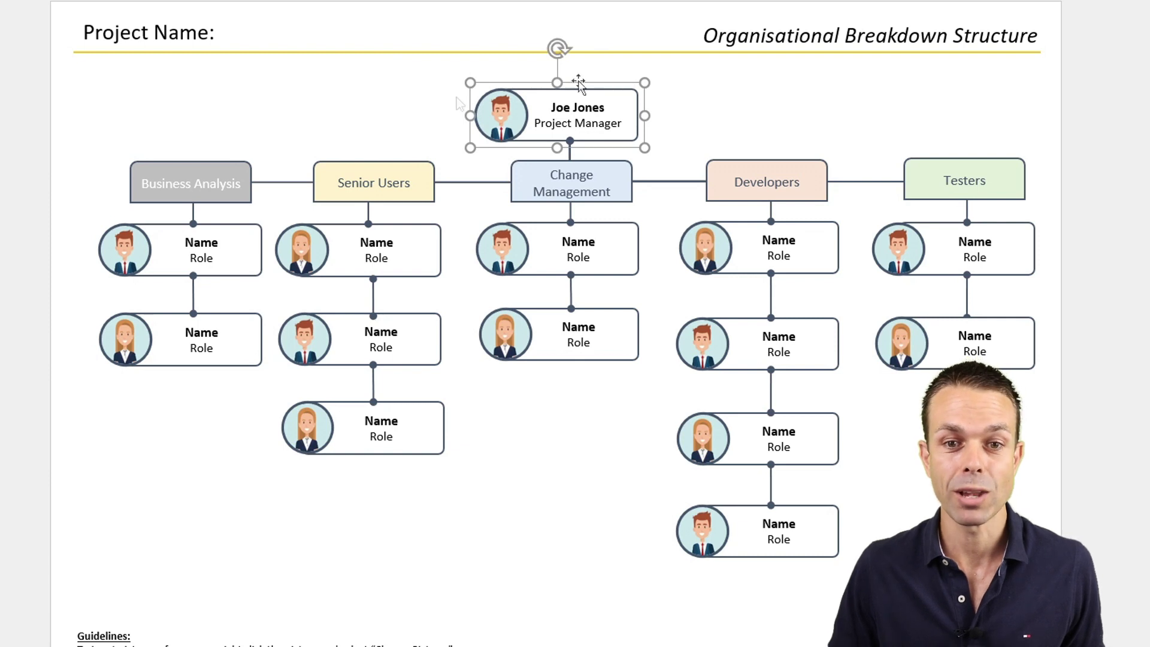
# - Inspect the sample chart's five area boxes, from Business Analysis to Testers
pyautogui.click(303, 111)
pyautogui.click(218, 171)
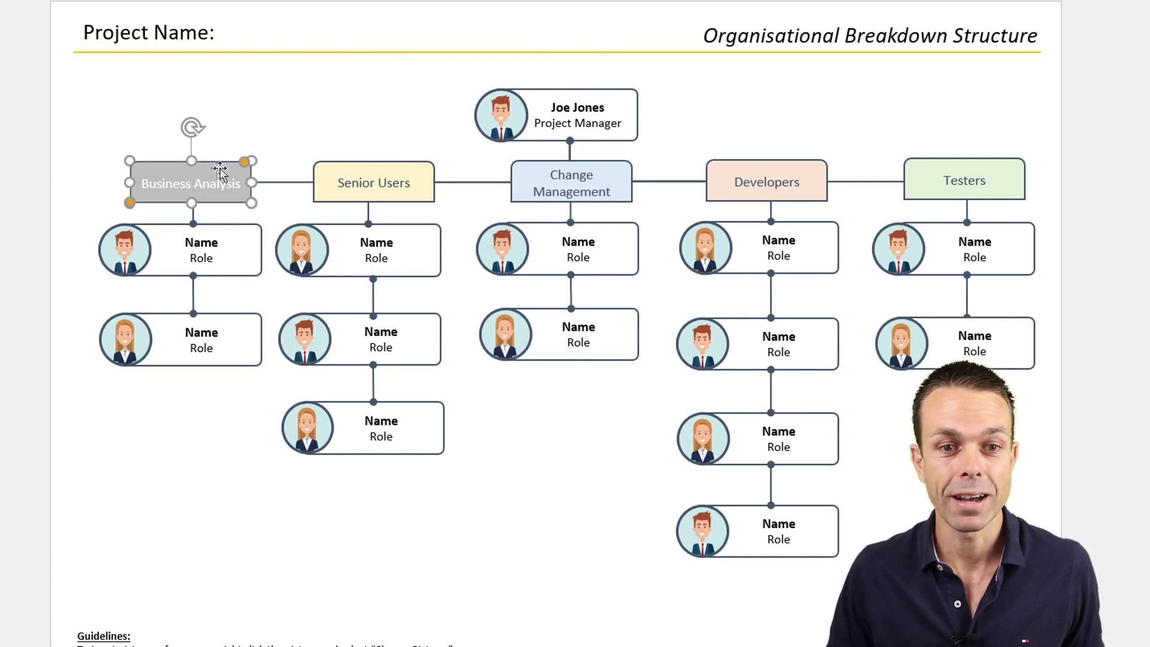
pyautogui.click(386, 174)
pyautogui.click(581, 173)
pyautogui.click(750, 171)
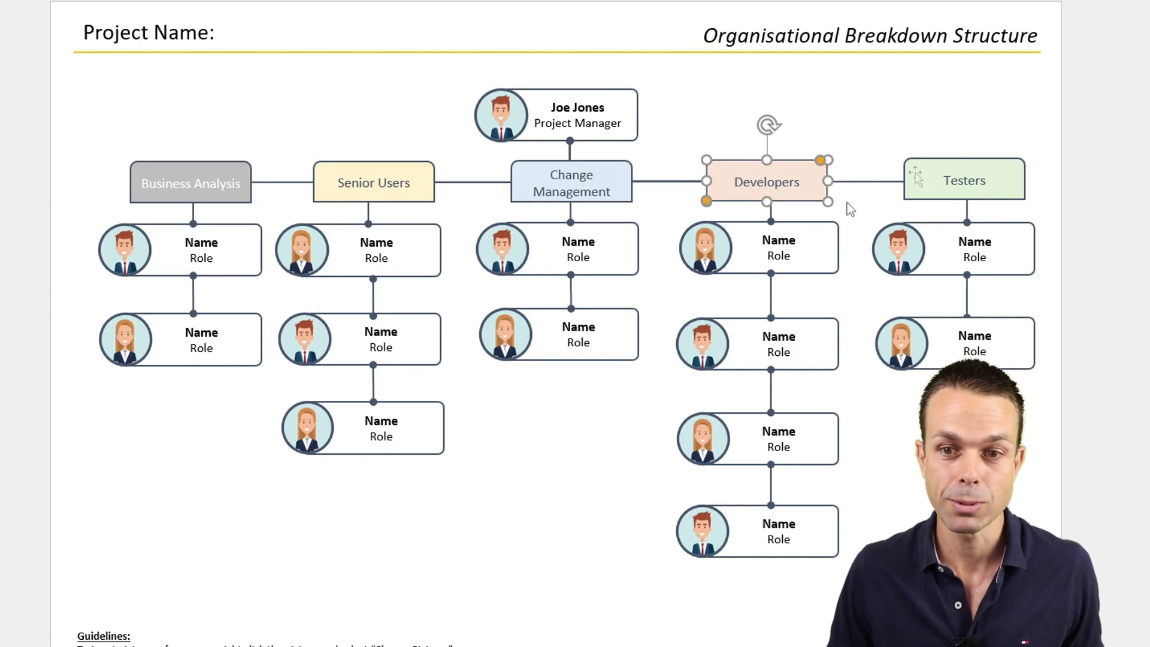
pyautogui.click(961, 157)
pyautogui.click(627, 409)
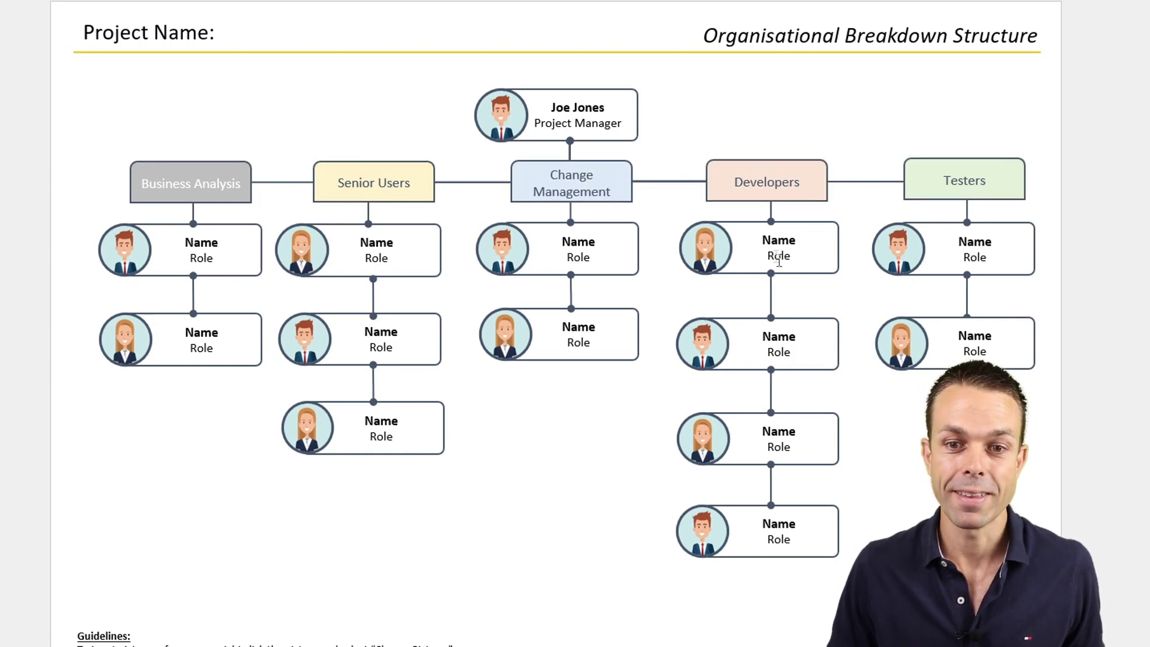
# - Inspect the Developers and Change Management person boxes and their area box
pyautogui.click(777, 239)
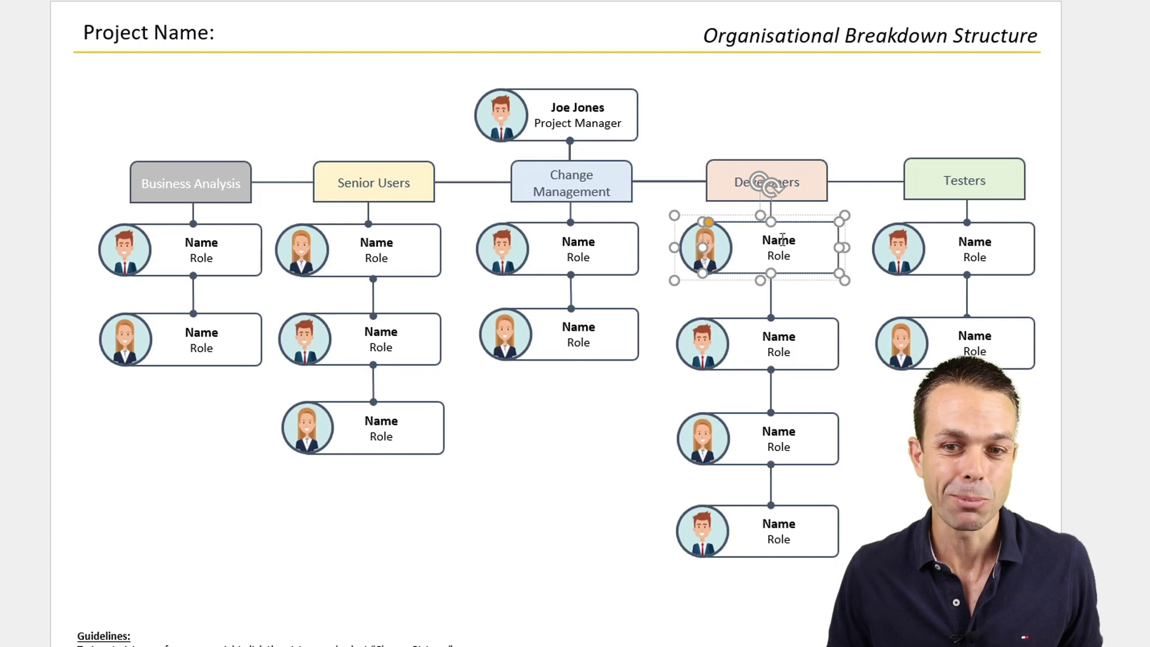
pyautogui.click(657, 474)
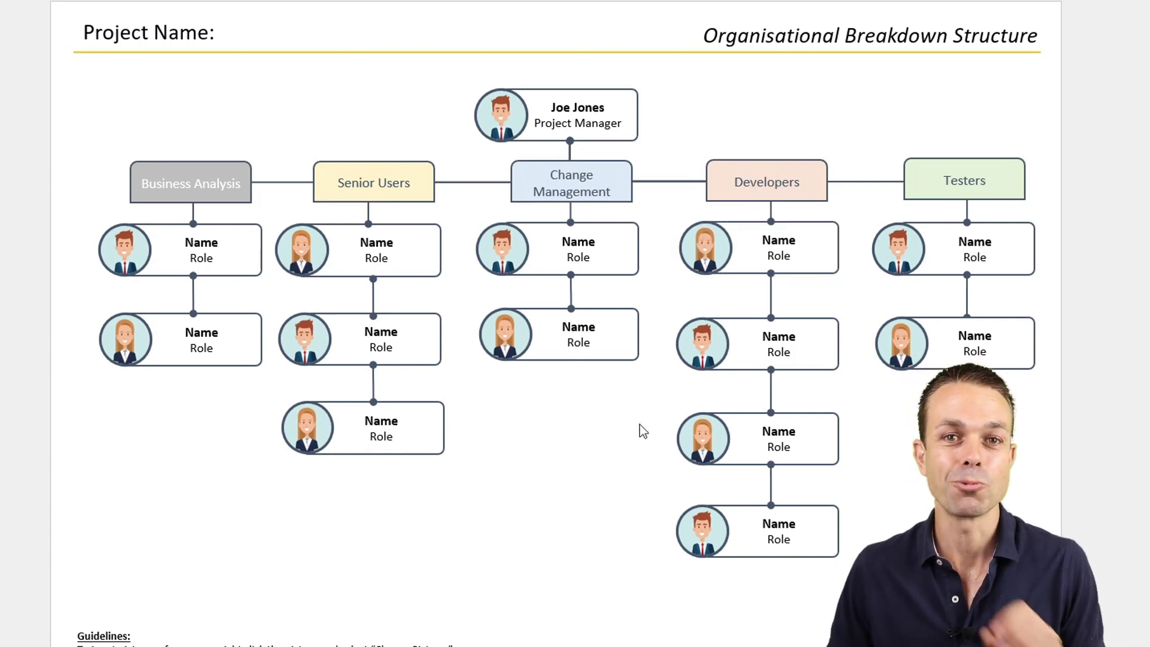
pyautogui.click(500, 239)
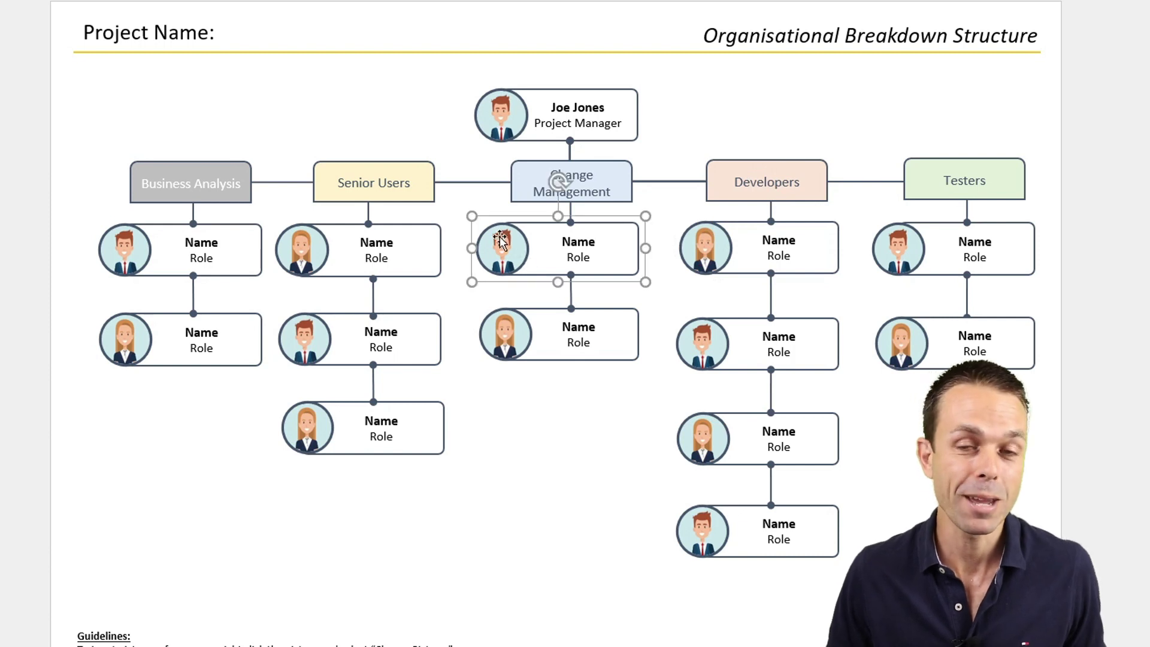
pyautogui.press('Escape')
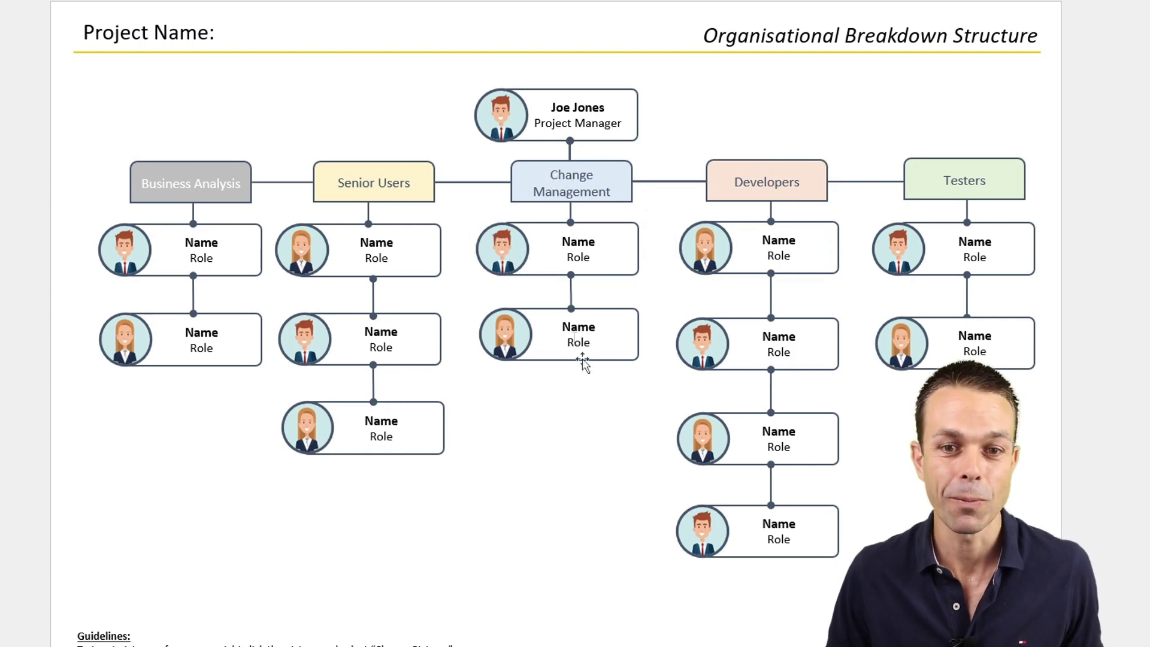
pyautogui.click(590, 190)
pyautogui.click(586, 238)
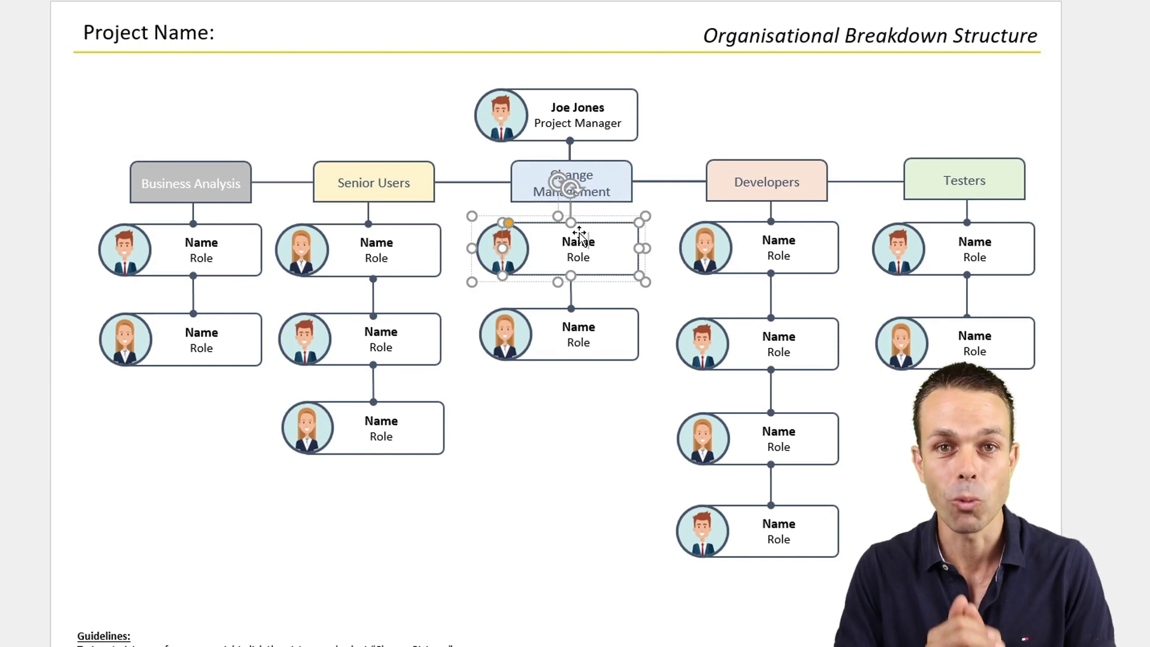
pyautogui.click(597, 453)
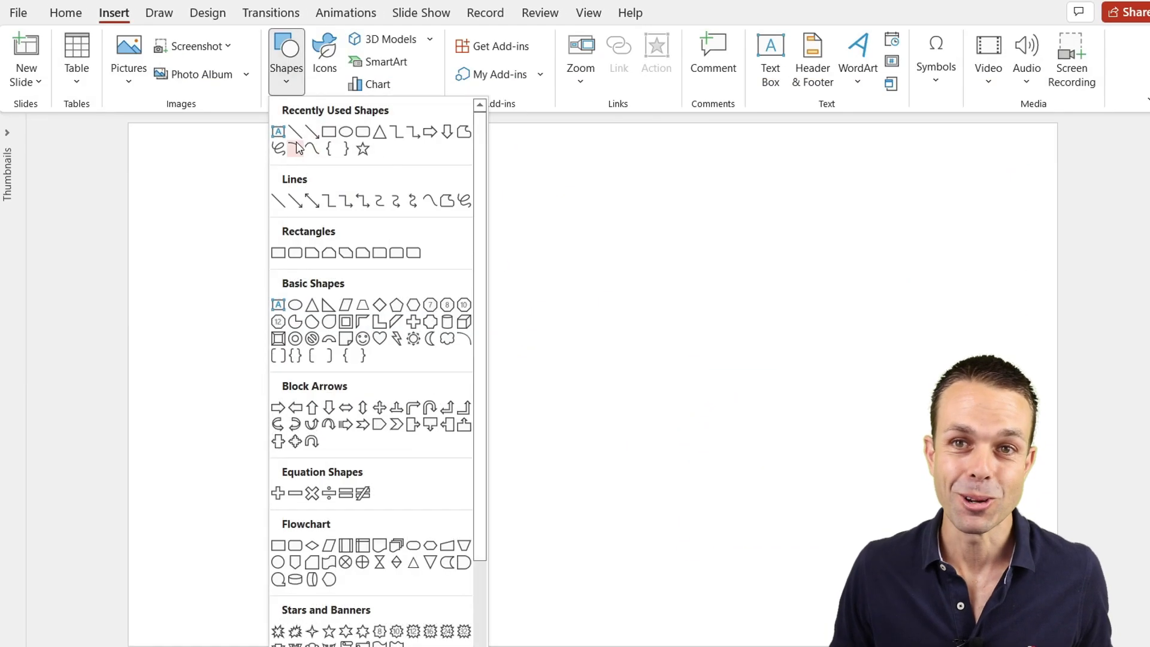
# - Draw a line across the top of the slide with a yellow, thicker outline
pyautogui.click(290, 197)
pyautogui.moveTo(154, 164); pyautogui.dragTo(1006, 172)
pyautogui.rightClick(1007, 172)
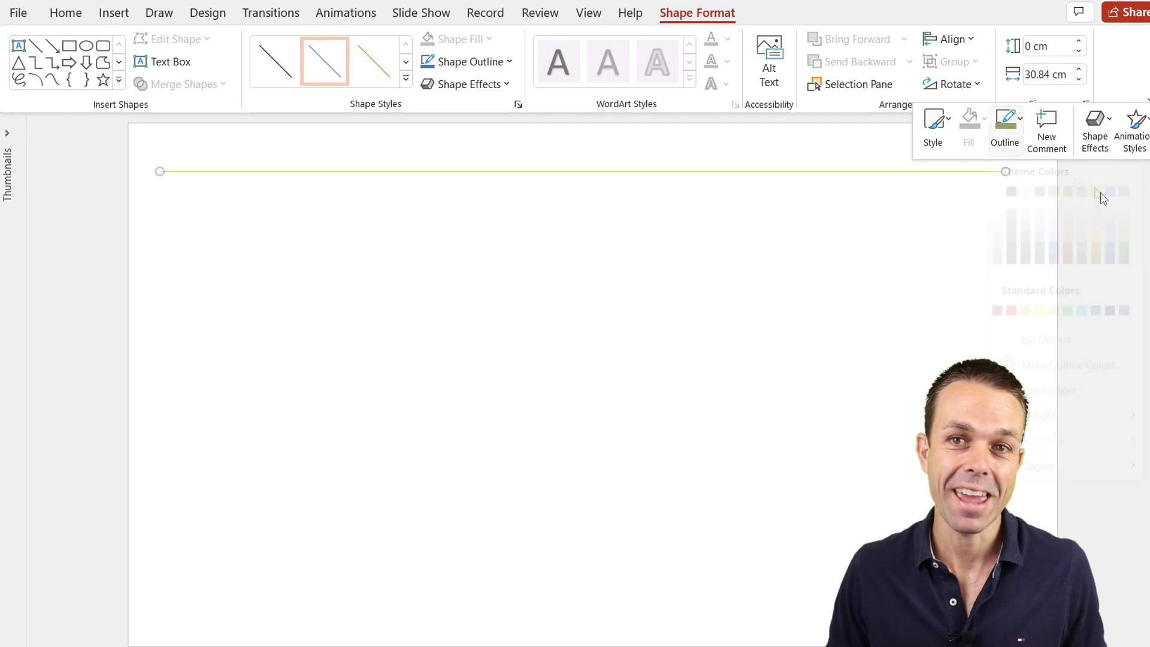
pyautogui.click(1004, 120)
pyautogui.moveTo(1027, 413)
pyautogui.click(851, 479)
pyautogui.click(444, 302)
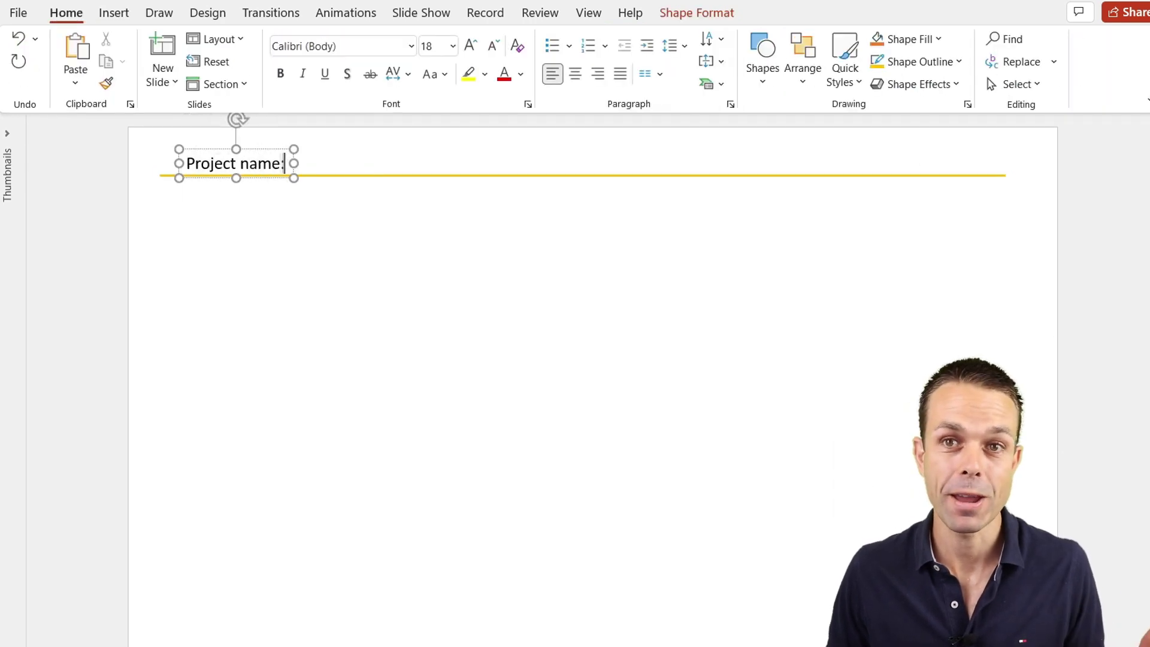
# - Correct the heading's spelling to 'Organisational' and bring up the Shapes list
pyautogui.rightClick(847, 147)
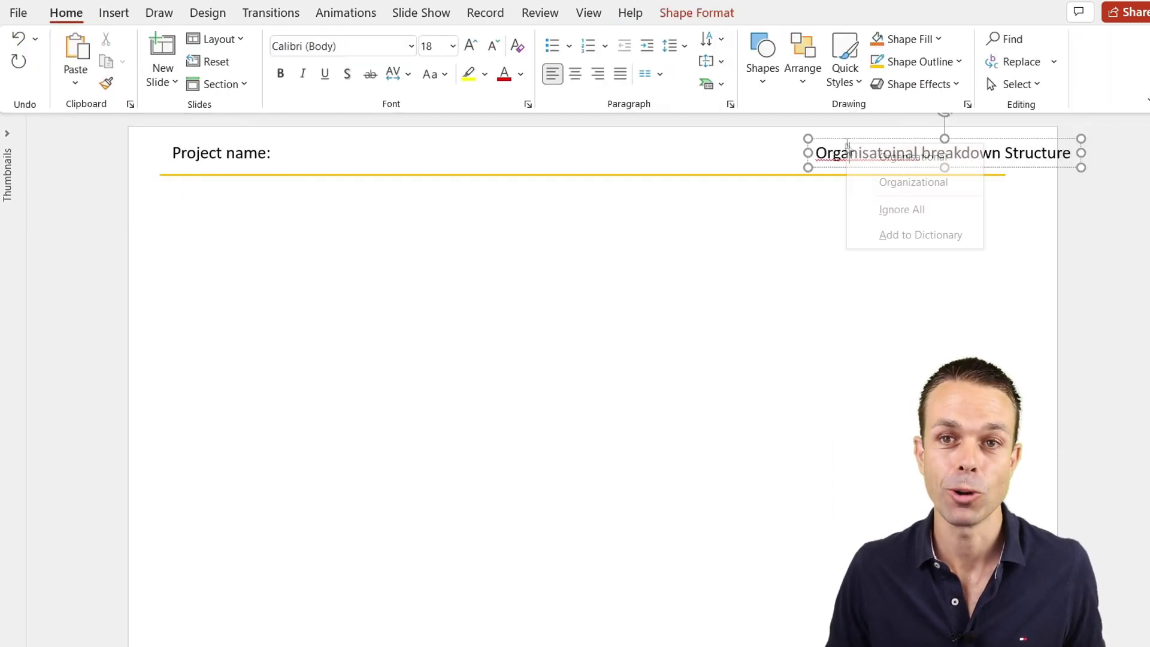
pyautogui.click(913, 157)
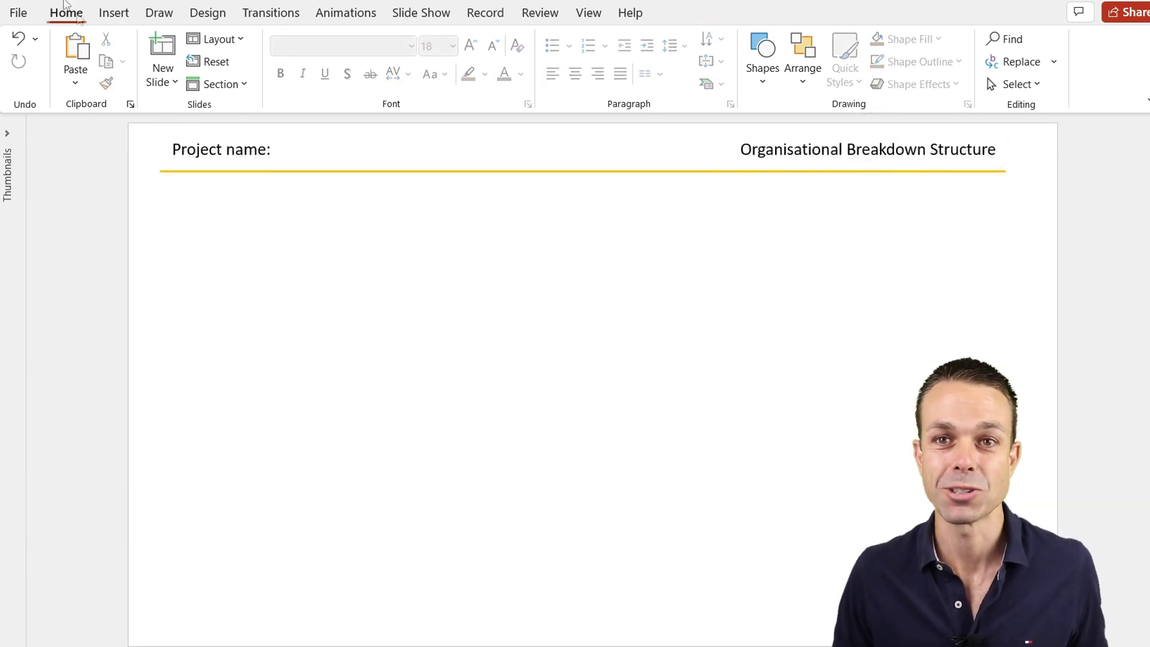
pyautogui.click(123, 18)
pyautogui.click(288, 79)
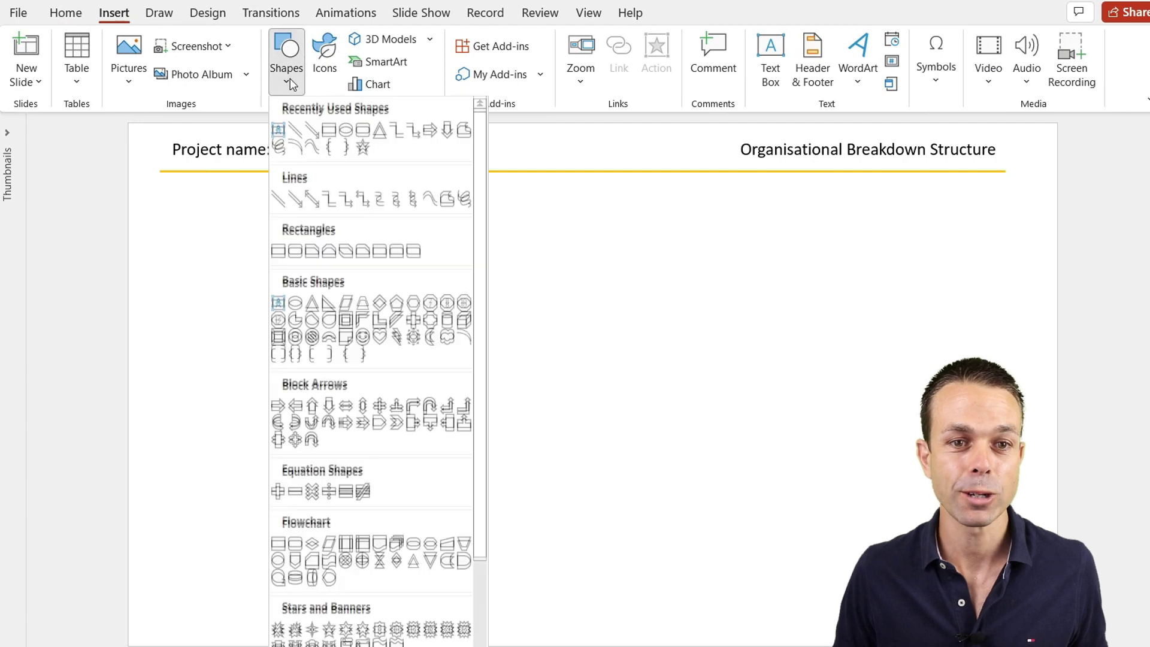
# - Draw a rounded rectangle with white fill and a 2¼ pt dark grey outline, 3.85 cm wide
pyautogui.click(363, 131)
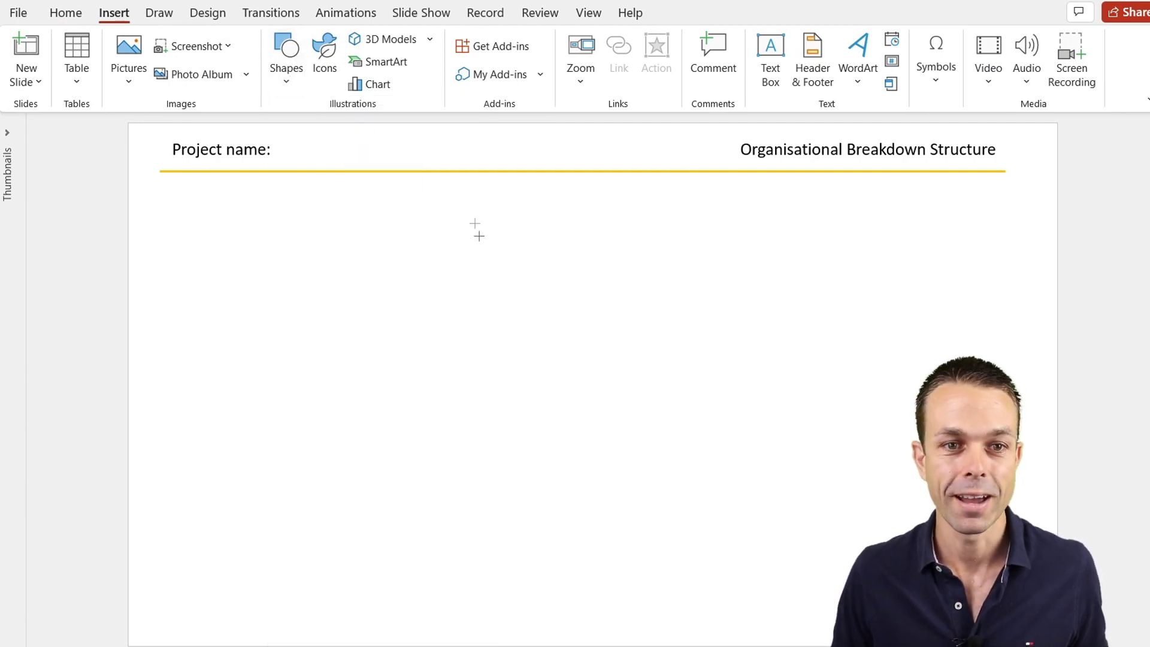
pyautogui.moveTo(502, 209); pyautogui.dragTo(626, 257)
pyautogui.rightClick(593, 213)
pyautogui.click(650, 150)
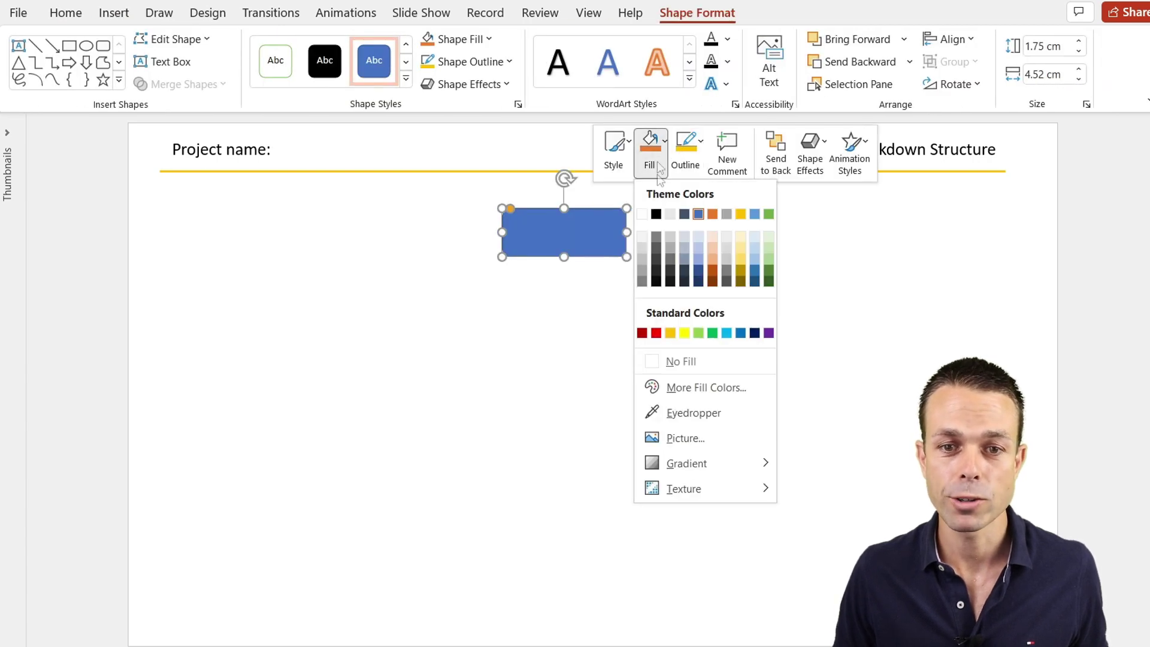
pyautogui.click(641, 214)
pyautogui.click(686, 150)
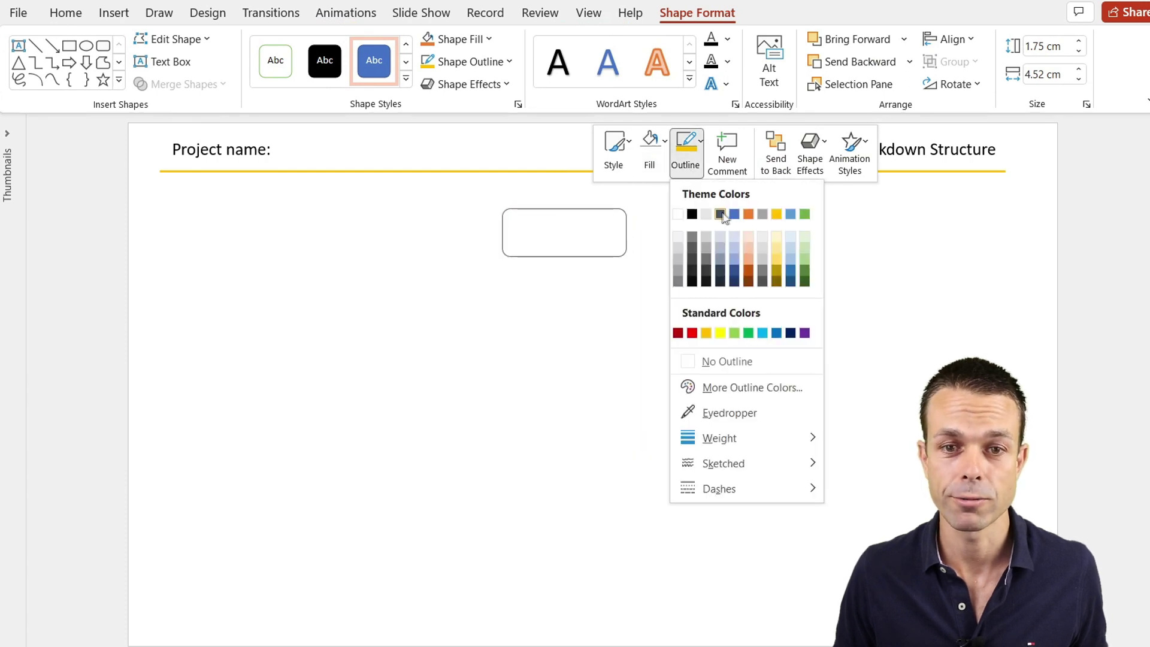
pyautogui.click(723, 214)
pyautogui.click(684, 165)
pyautogui.moveTo(719, 438)
pyautogui.click(845, 551)
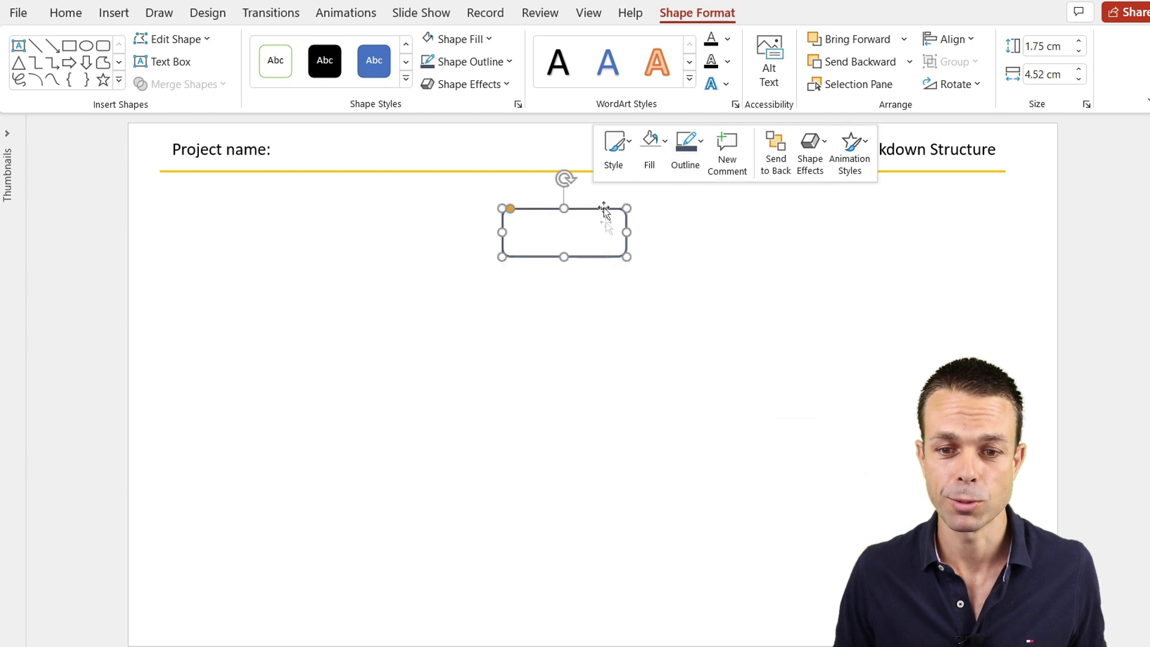
pyautogui.moveTo(624, 232); pyautogui.dragTo(608, 233)
# - Fill the box with black text 'Name' over 'Role', with Name in bold
pyautogui.rightClick(570, 208)
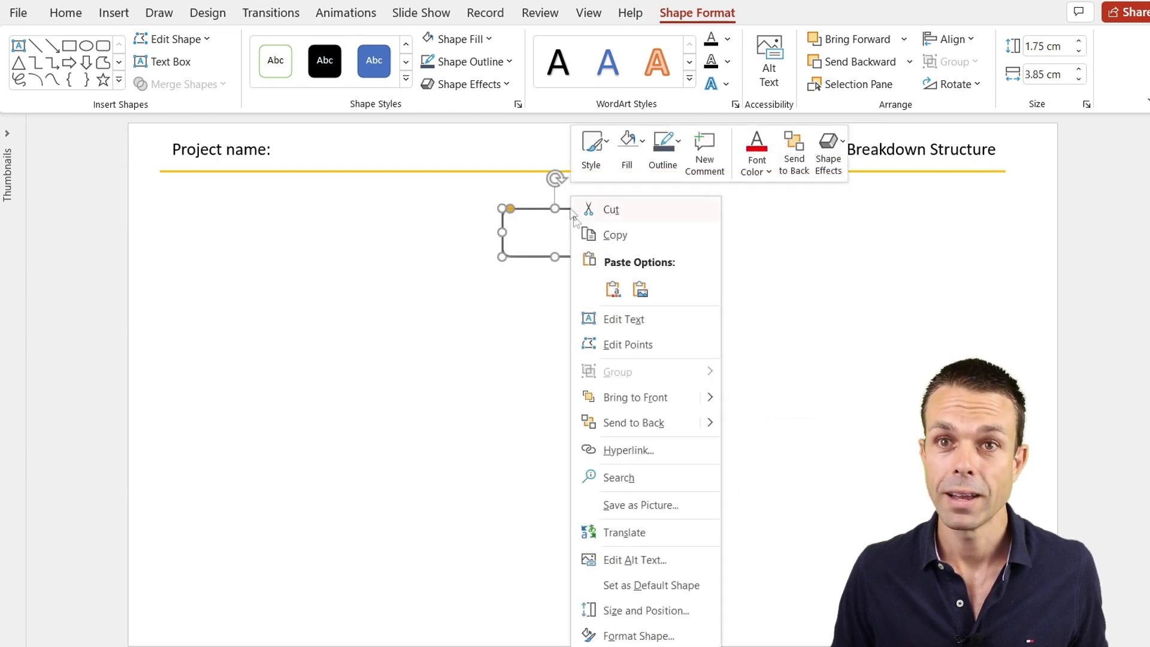
pyautogui.click(621, 320)
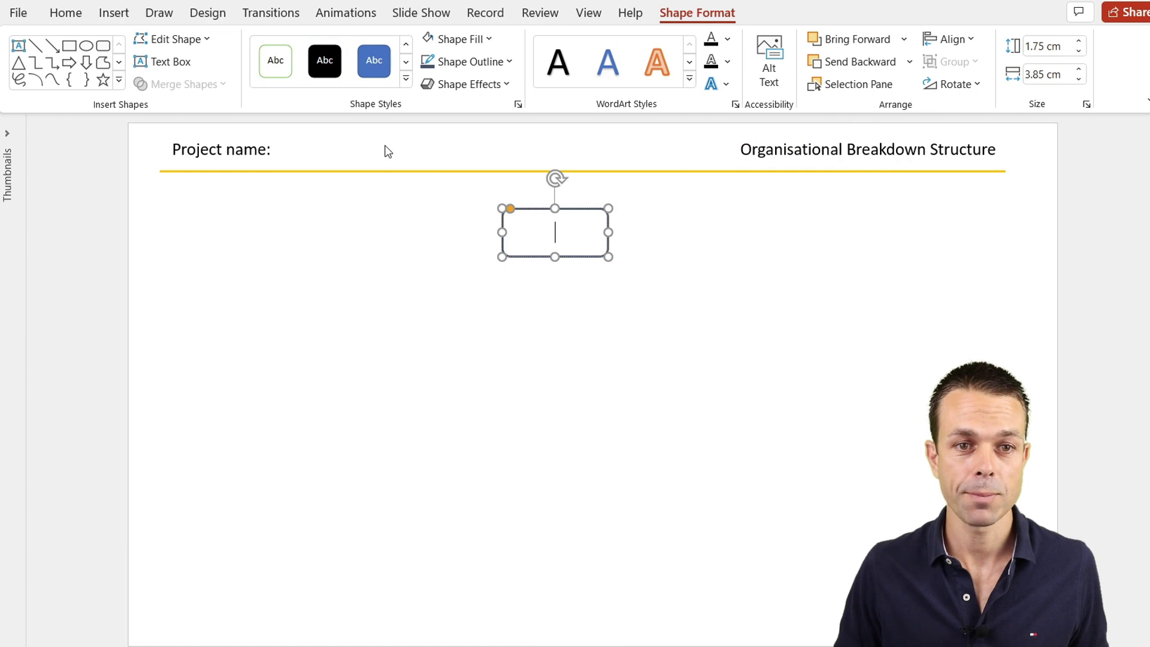
pyautogui.hotkey('ctrl', 'a')
pyautogui.click(66, 13)
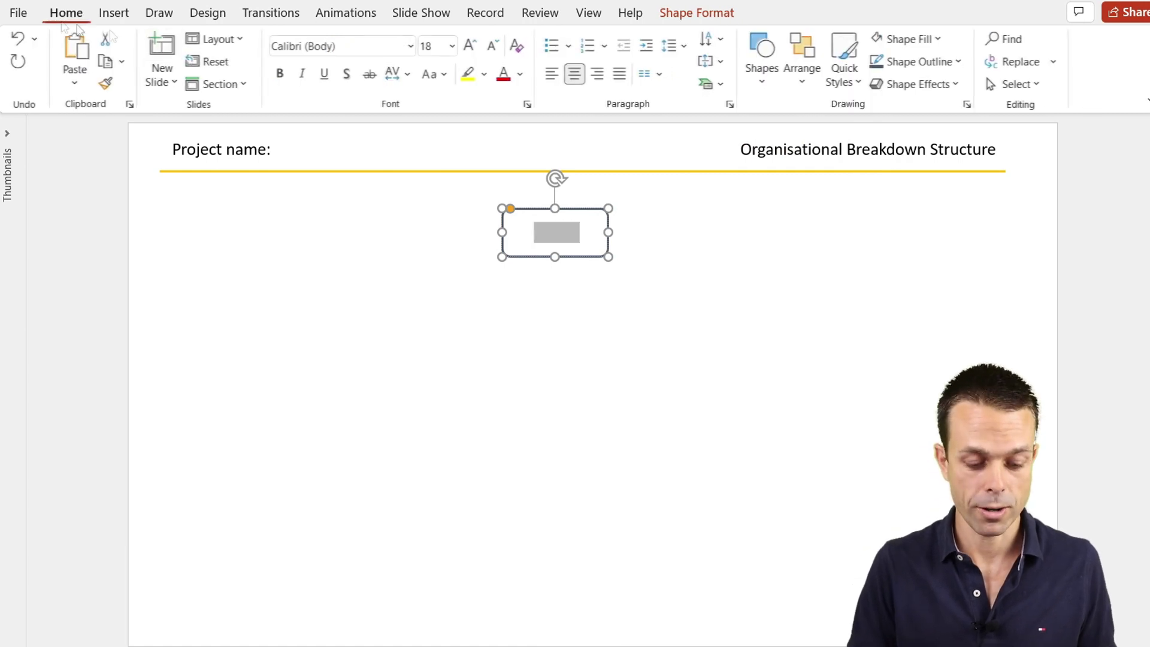
pyautogui.click(520, 74)
pyautogui.click(516, 120)
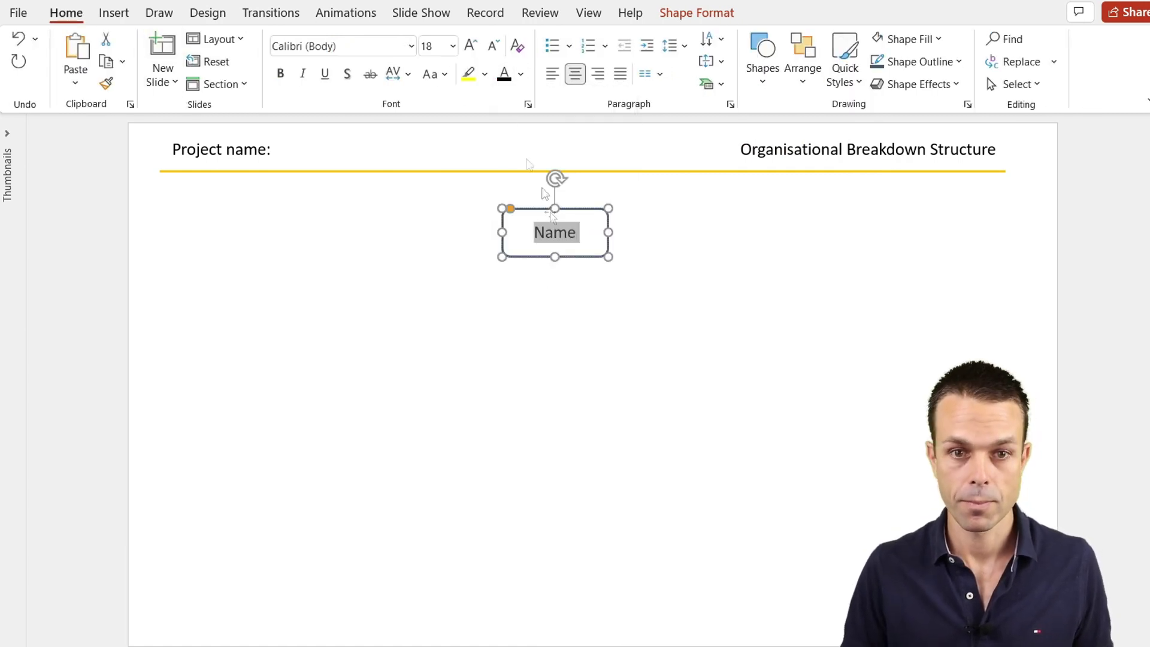
pyautogui.press('Down')
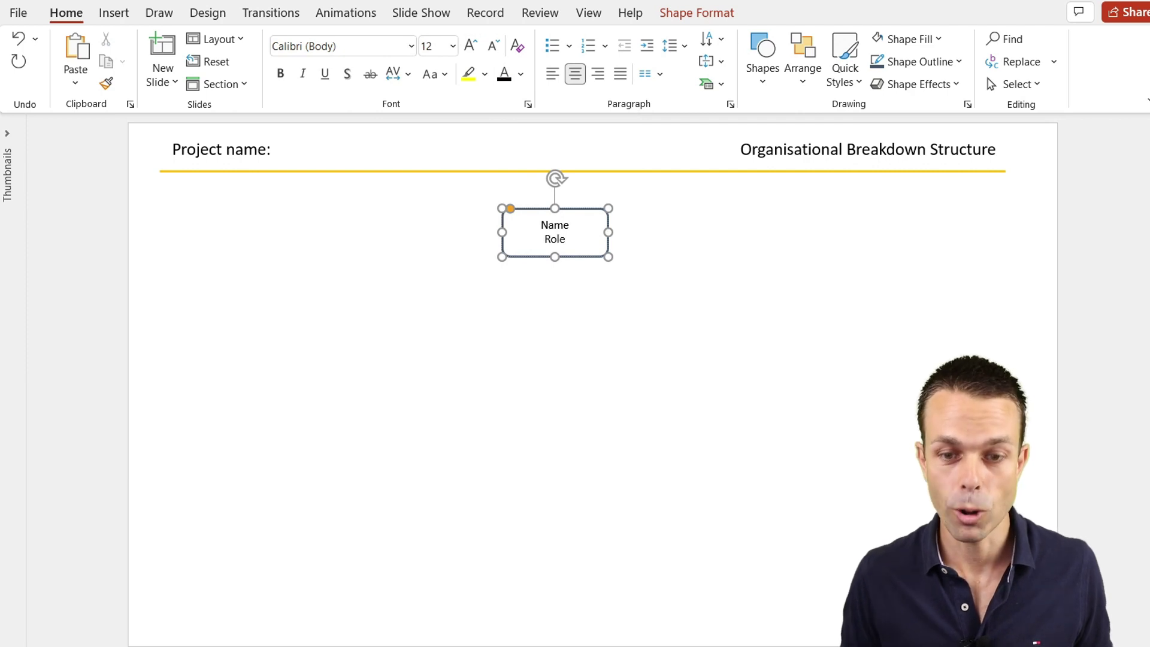
pyautogui.doubleClick(561, 226)
pyautogui.hotkey('ctrl', 'b')
pyautogui.click(567, 238)
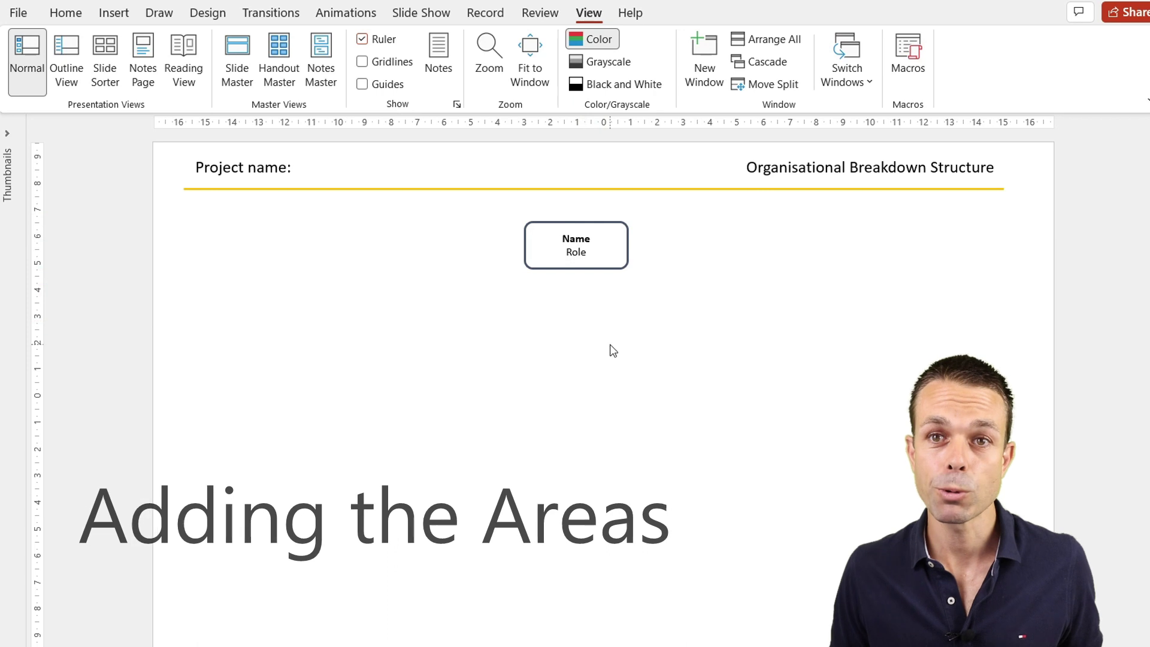
# - Draw a round-top-corners rectangle to the lower left of the Name/Role box
pyautogui.click(117, 15)
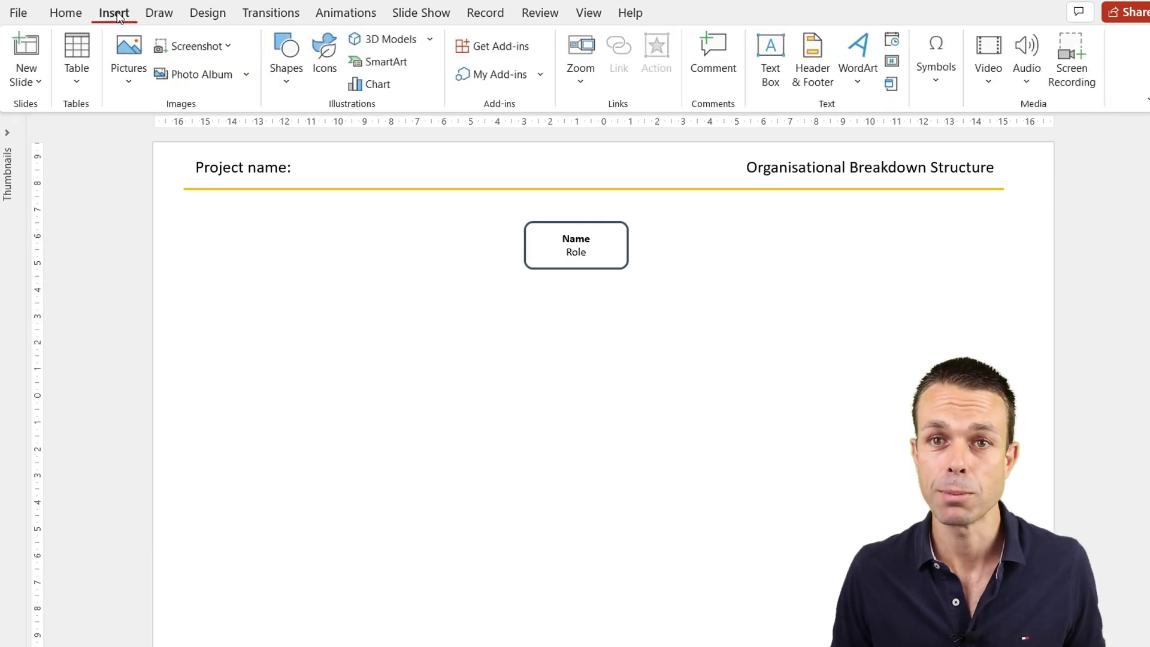
pyautogui.click(290, 77)
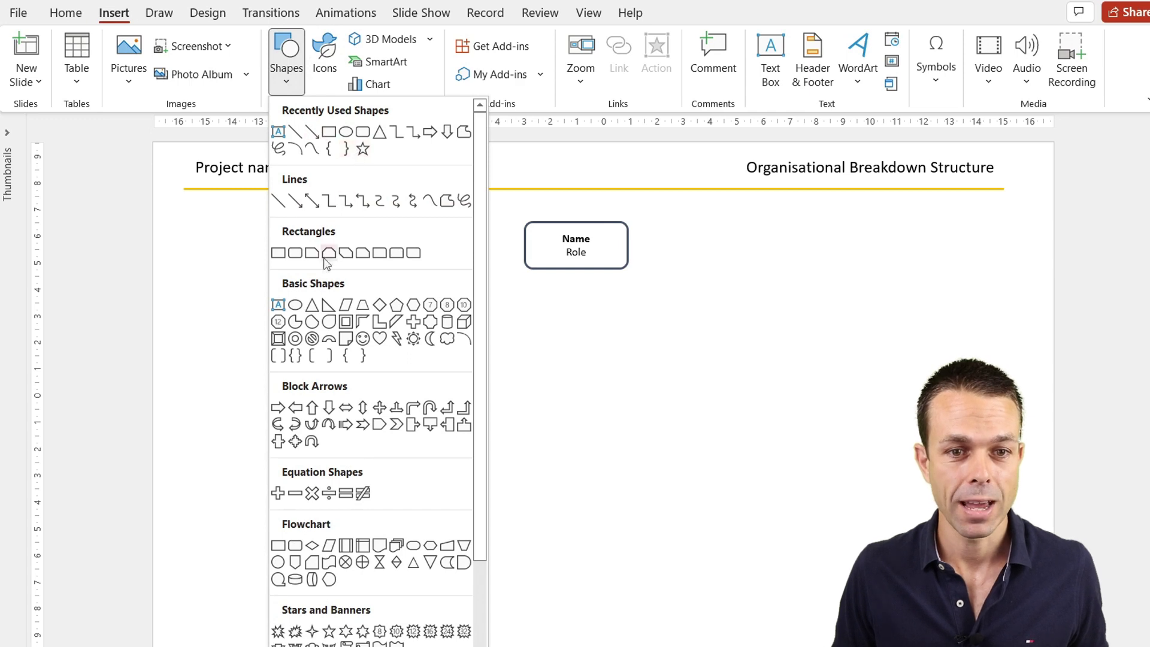
pyautogui.click(397, 254)
pyautogui.moveTo(250, 290); pyautogui.dragTo(340, 336)
pyautogui.moveTo(321, 296); pyautogui.dragTo(318, 286)
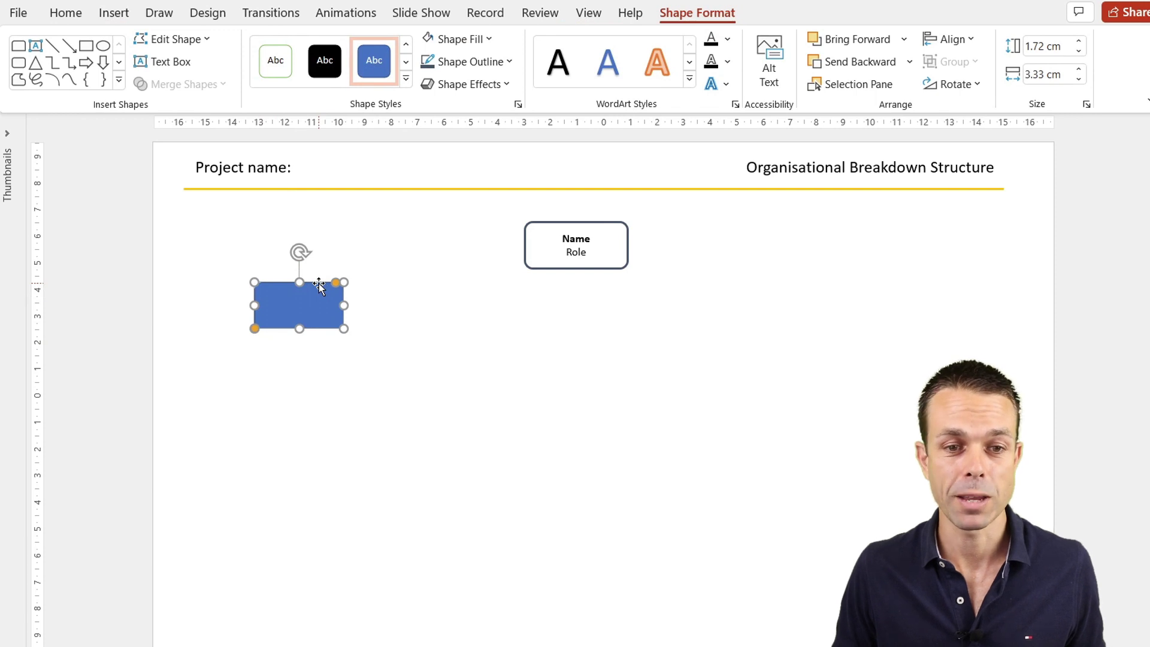
# - Copy the Name/Role box's formatting onto the new rectangle with Format Painter
pyautogui.click(549, 222)
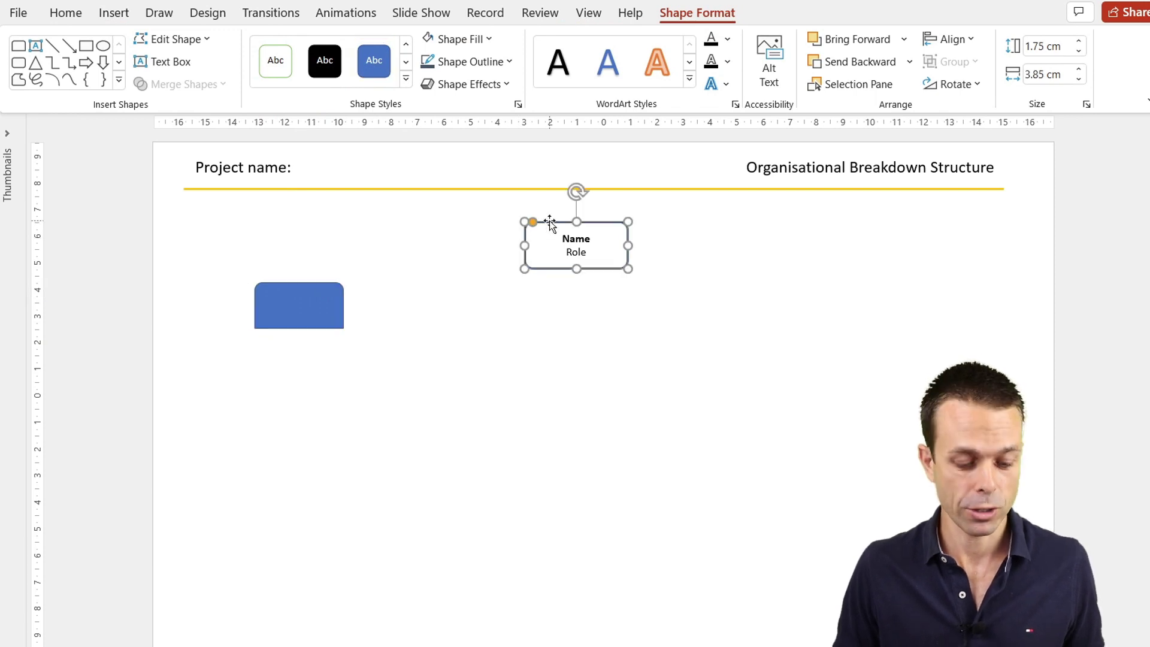
pyautogui.click(65, 13)
pyautogui.click(108, 86)
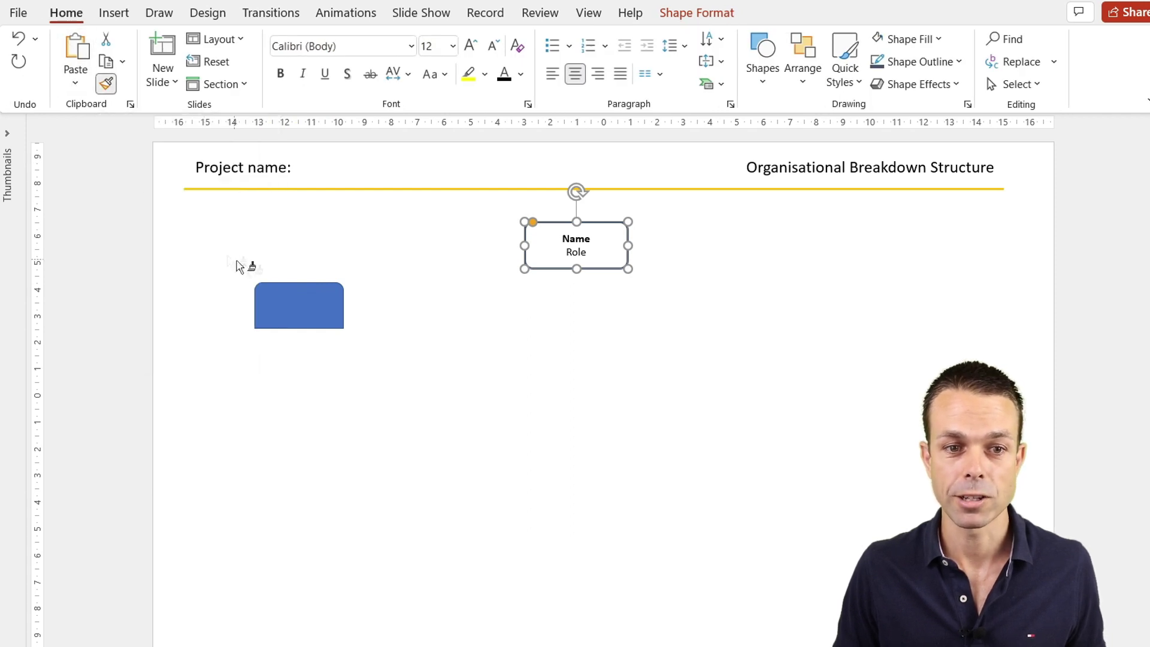
pyautogui.click(286, 300)
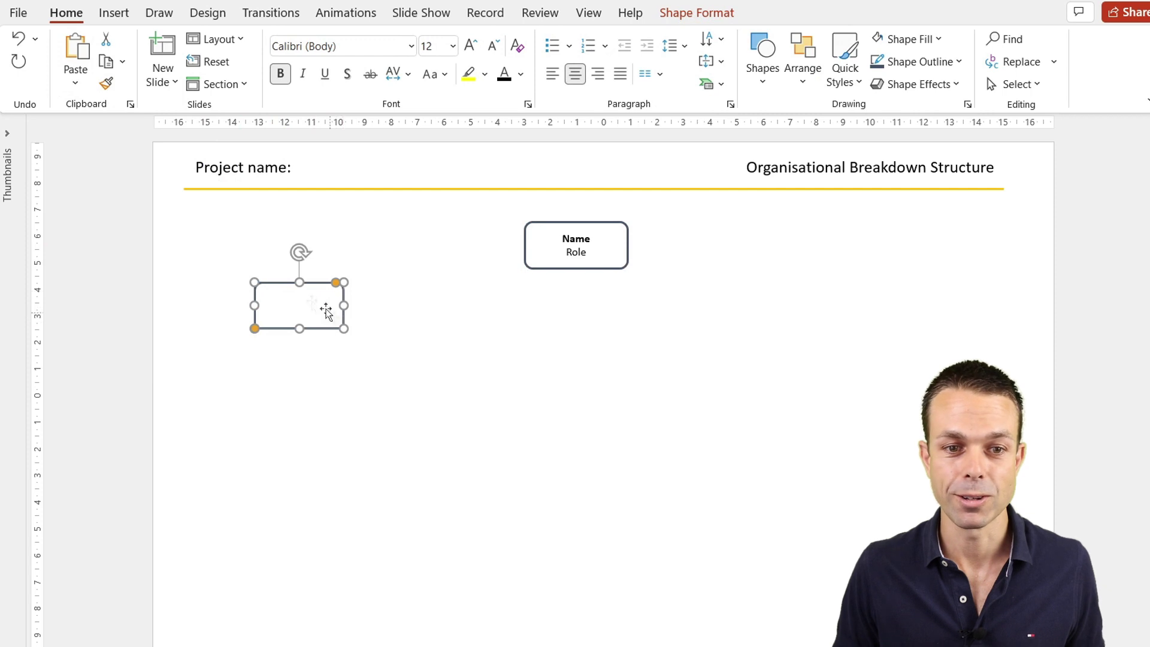
# - Label the rectangle 'Business Analysts' in non-bold text and widen it to one line
pyautogui.click(388, 336)
pyautogui.moveTo(316, 288); pyautogui.dragTo(319, 282)
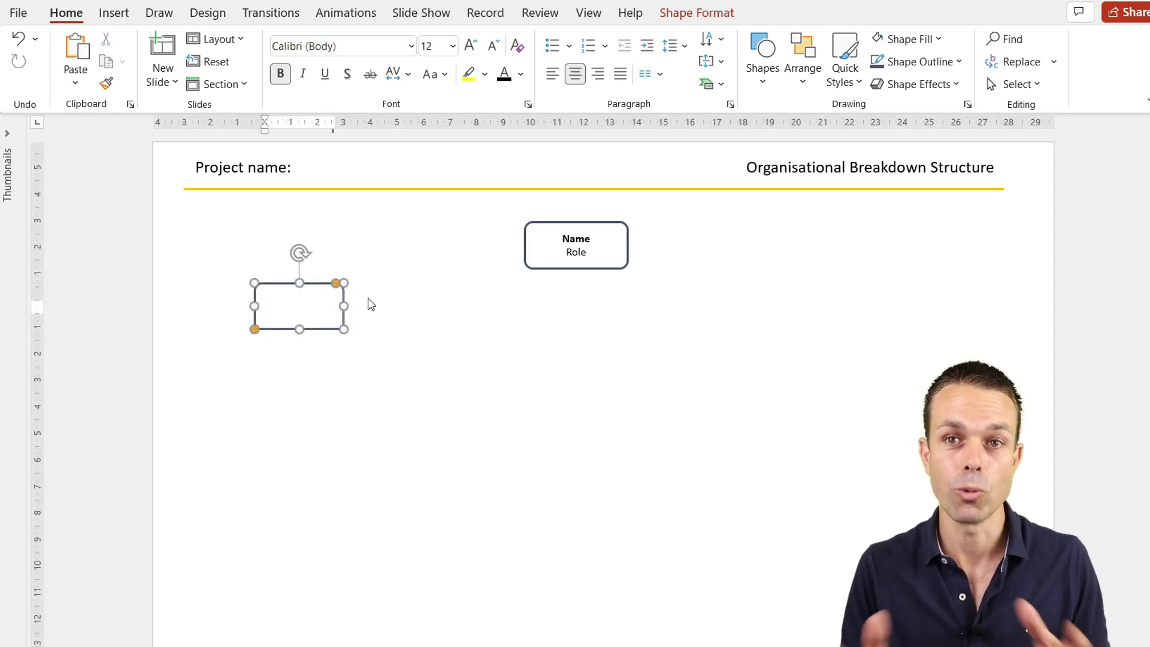
pyautogui.write('Business A')
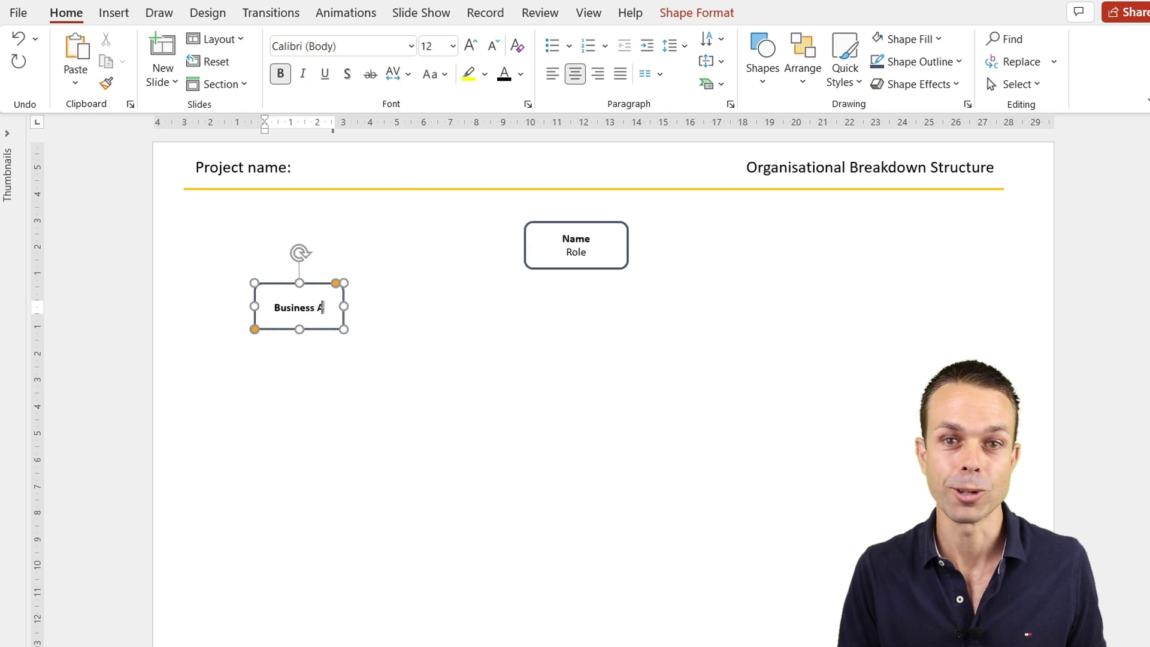
pyautogui.write('nalysts')
pyautogui.hotkey('ctrl', 'a')
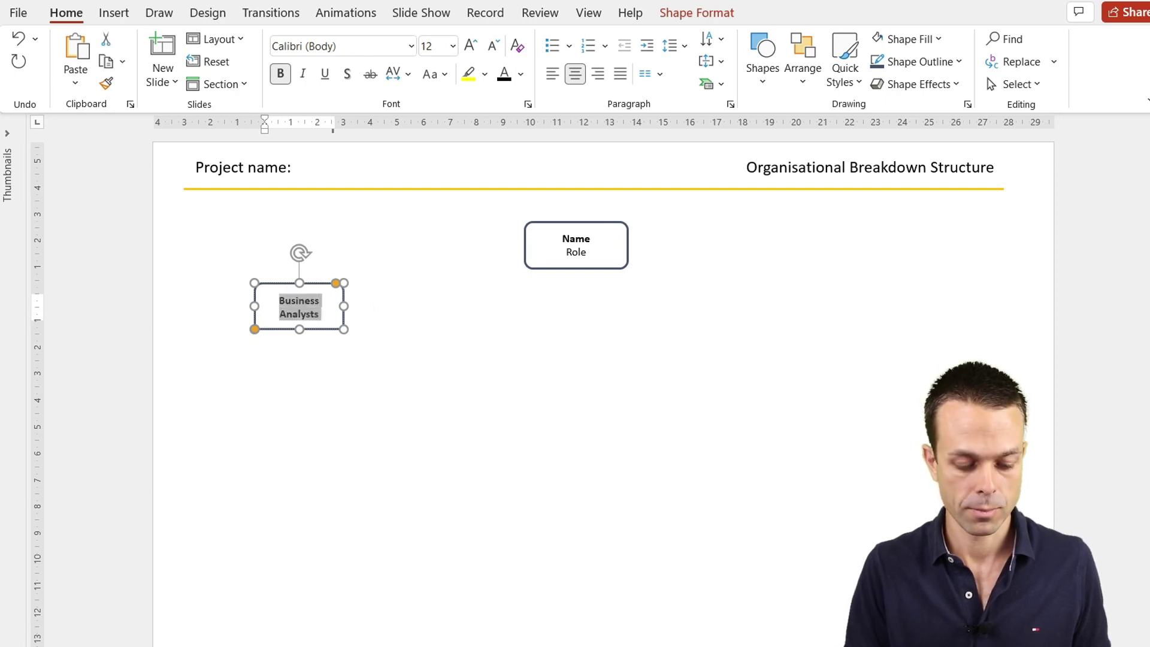
pyautogui.hotkey('ctrl', 'b')
pyautogui.moveTo(343, 307); pyautogui.dragTo(576, 290)
pyautogui.click(326, 286)
# - Duplicate the box four times, labelled Senior Users, Change management, Developers and Testers
pyautogui.hotkey('ctrl', 'd')
pyautogui.write('Senior Users')
pyautogui.hotkey('ctrl', 'd')
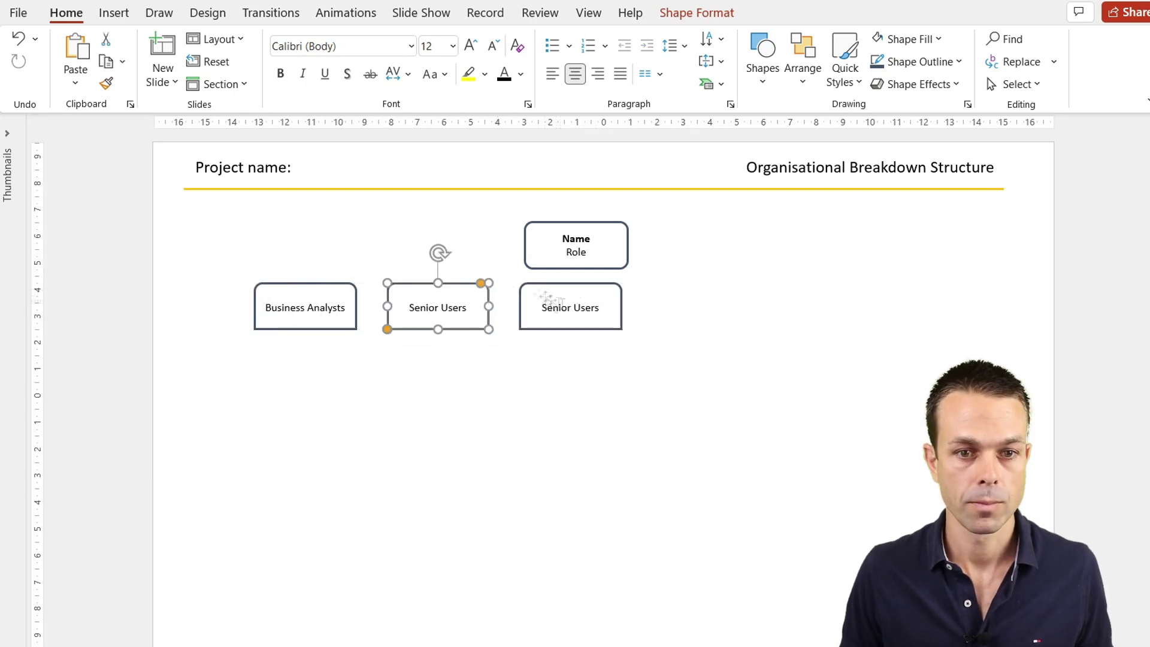
pyautogui.click(564, 303)
pyautogui.write('Change management')
pyautogui.press('Escape')
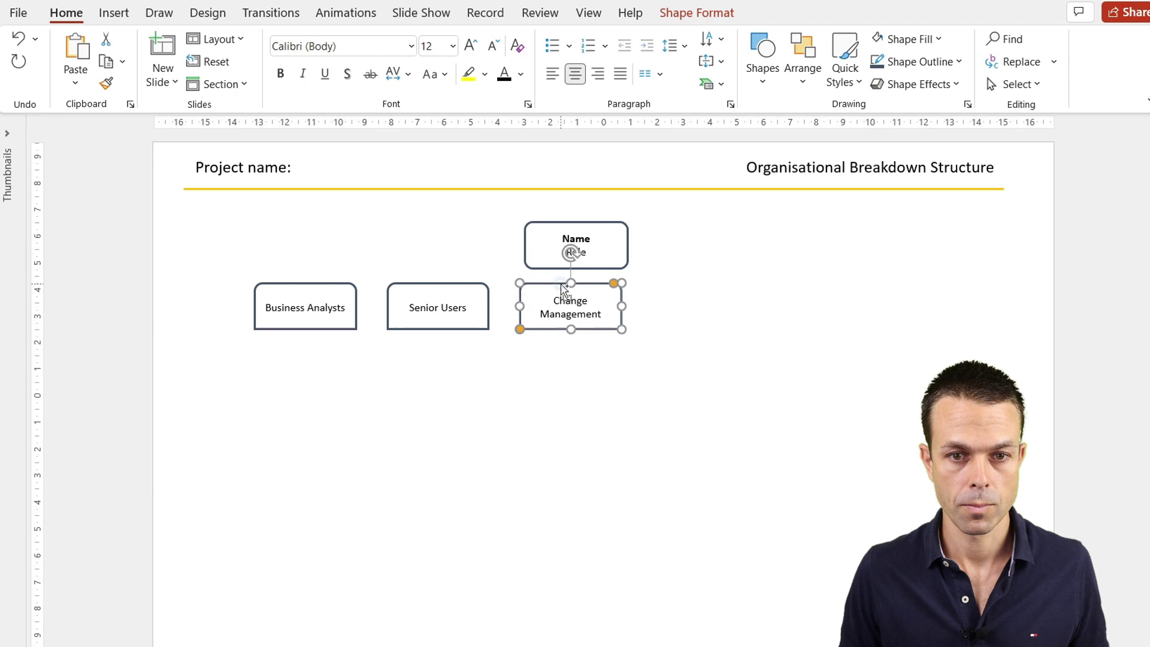
pyautogui.hotkey('ctrl', 'd')
pyautogui.write('Developers')
pyautogui.press('Escape')
pyautogui.press('Escape')
pyautogui.moveTo(719, 284); pyautogui.dragTo(850, 285)
pyautogui.write('Testers')
pyautogui.press('Escape')
pyautogui.press('Escape')
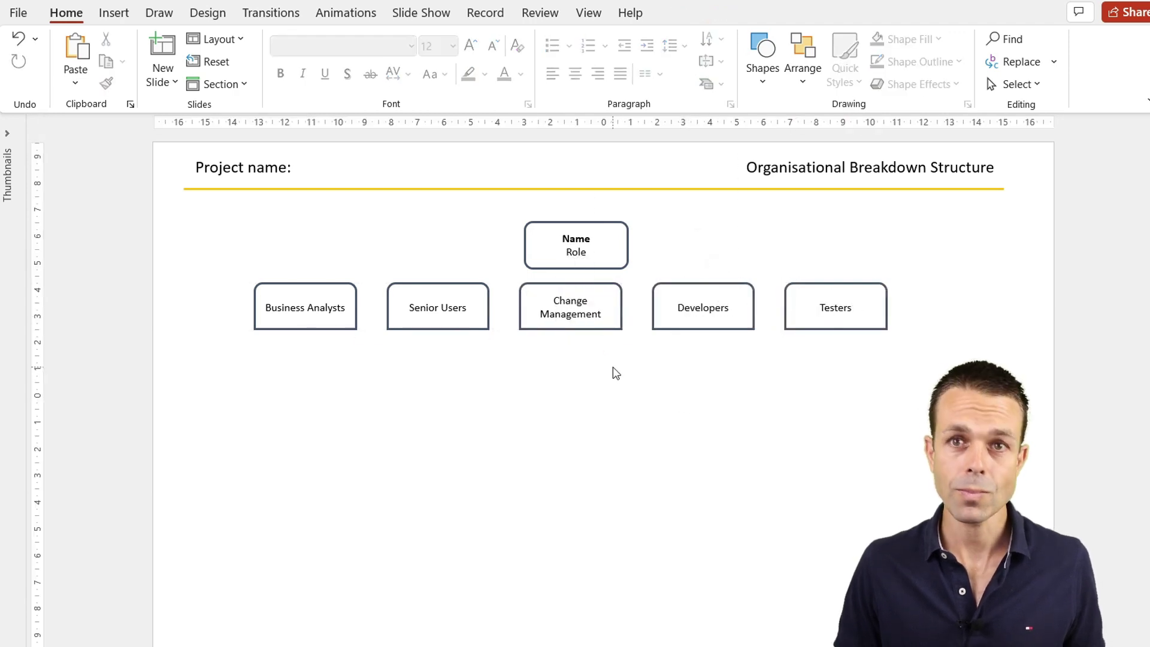
# - Fill Business Analysts with light grey and Senior Users with light gold
pyautogui.click(329, 283)
pyautogui.rightClick(328, 286)
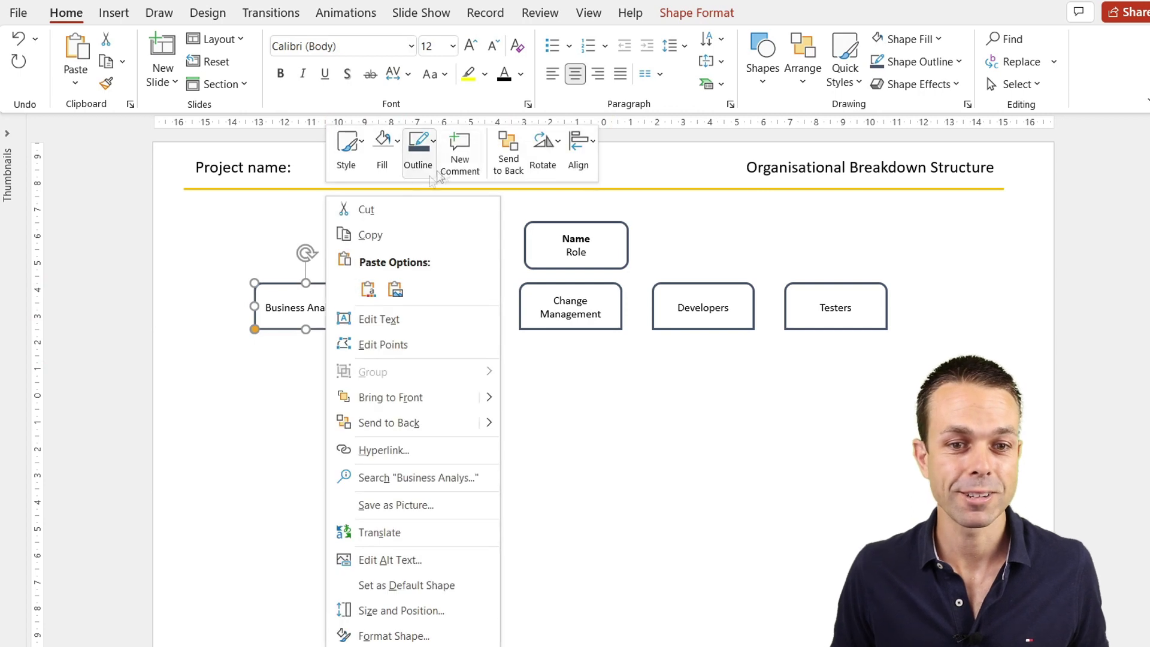
pyautogui.click(383, 146)
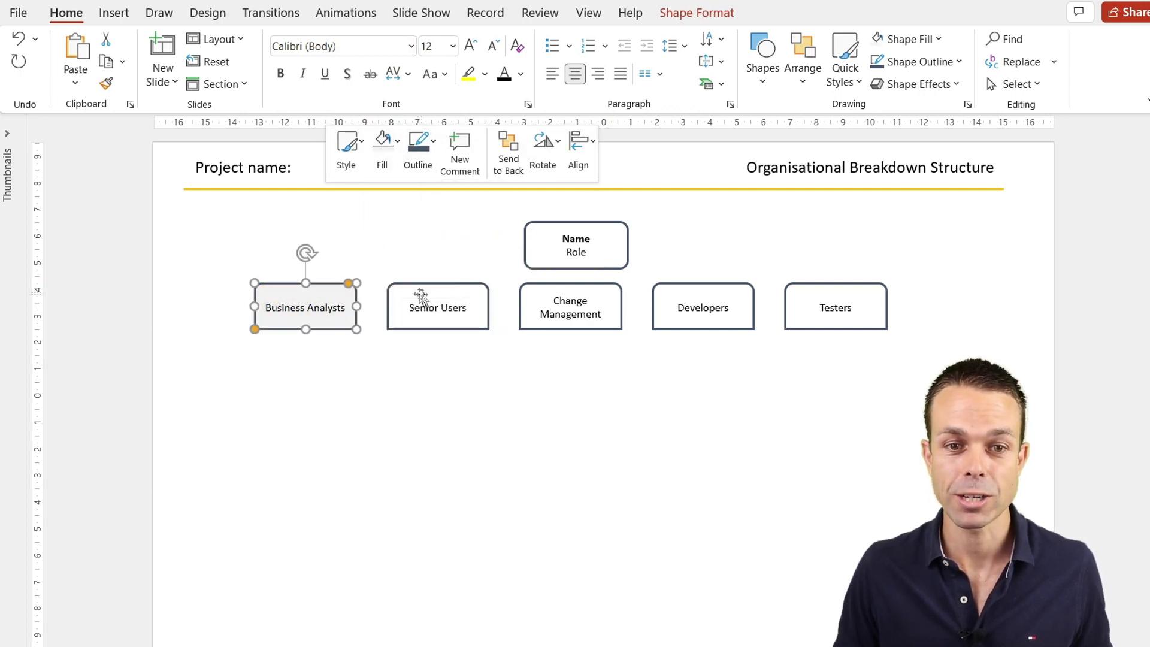
pyautogui.click(419, 299)
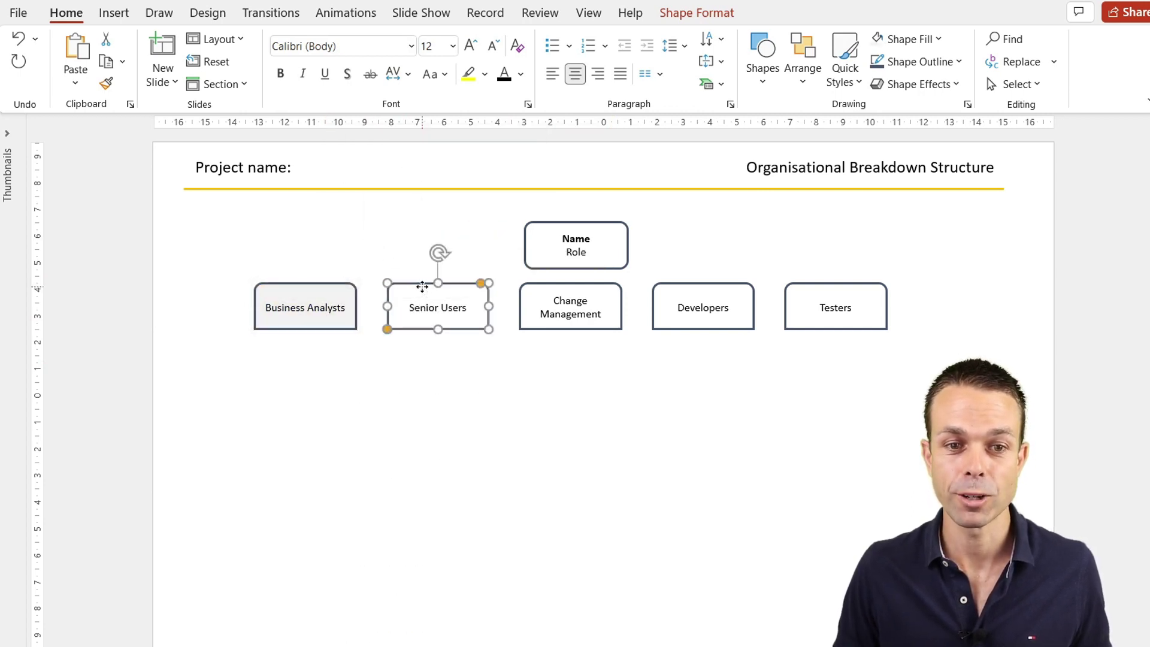
pyautogui.rightClick(422, 295)
pyautogui.click(488, 160)
pyautogui.click(570, 230)
# - Fill Change Management light green and Developers light blue, and start Testers' fill
pyautogui.rightClick(574, 288)
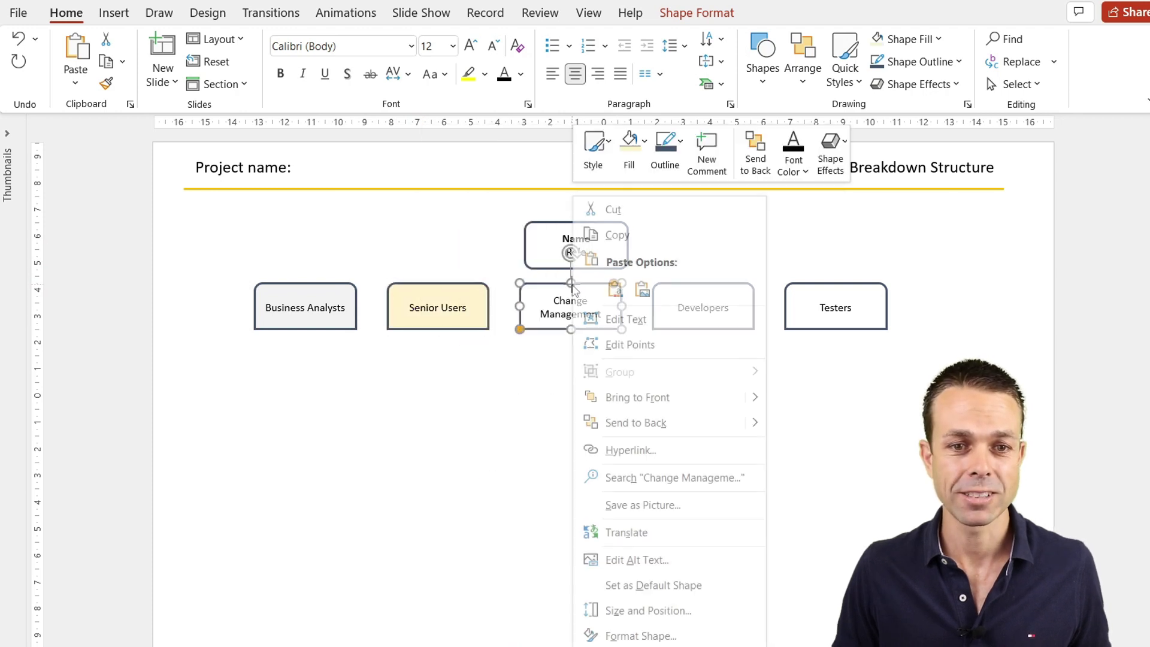
pyautogui.rightClick(554, 286)
pyautogui.click(611, 141)
pyautogui.click(734, 247)
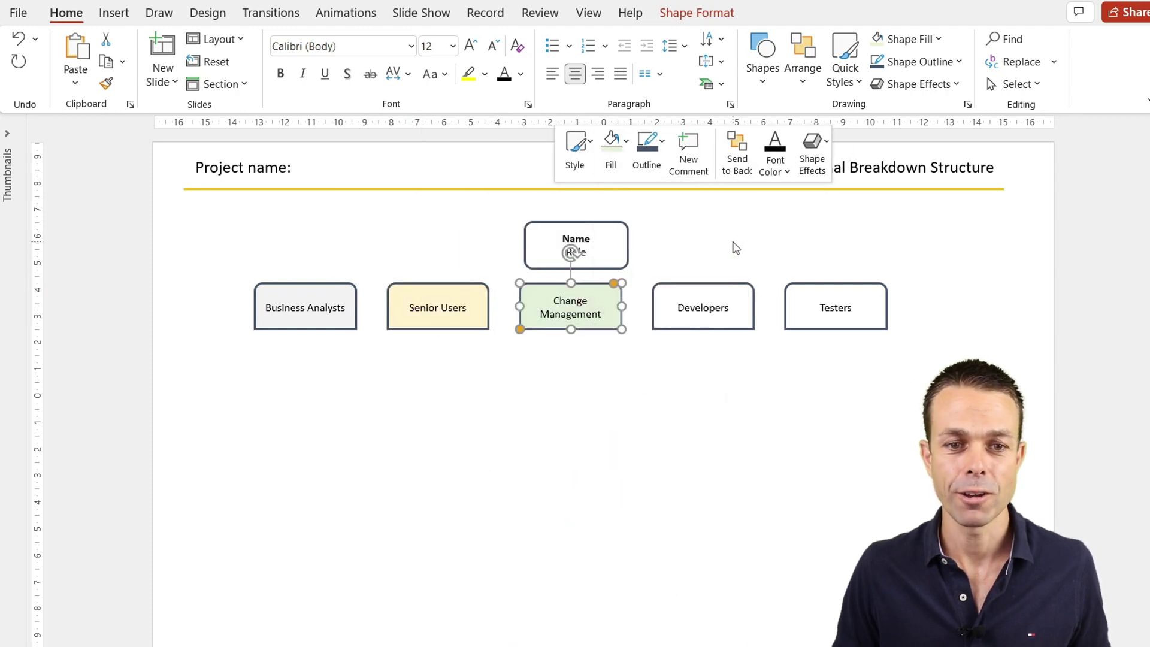
pyautogui.rightClick(687, 287)
pyautogui.click(745, 155)
pyautogui.click(793, 243)
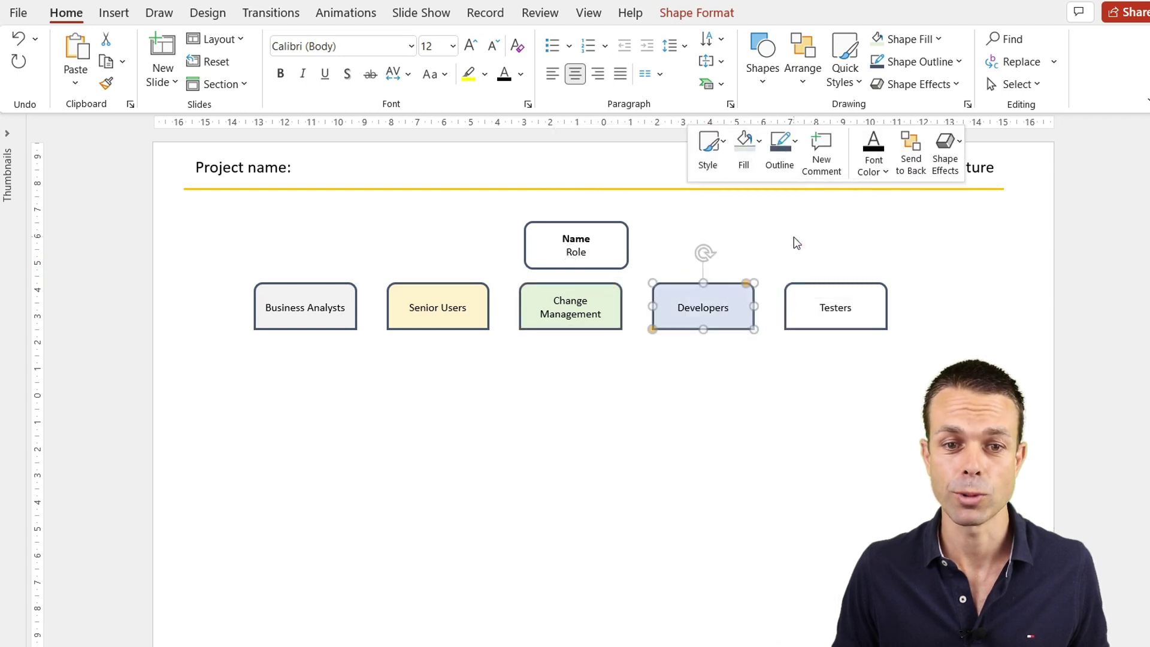
pyautogui.click(782, 295)
pyautogui.click(813, 288)
pyautogui.rightClick(821, 290)
pyautogui.click(867, 150)
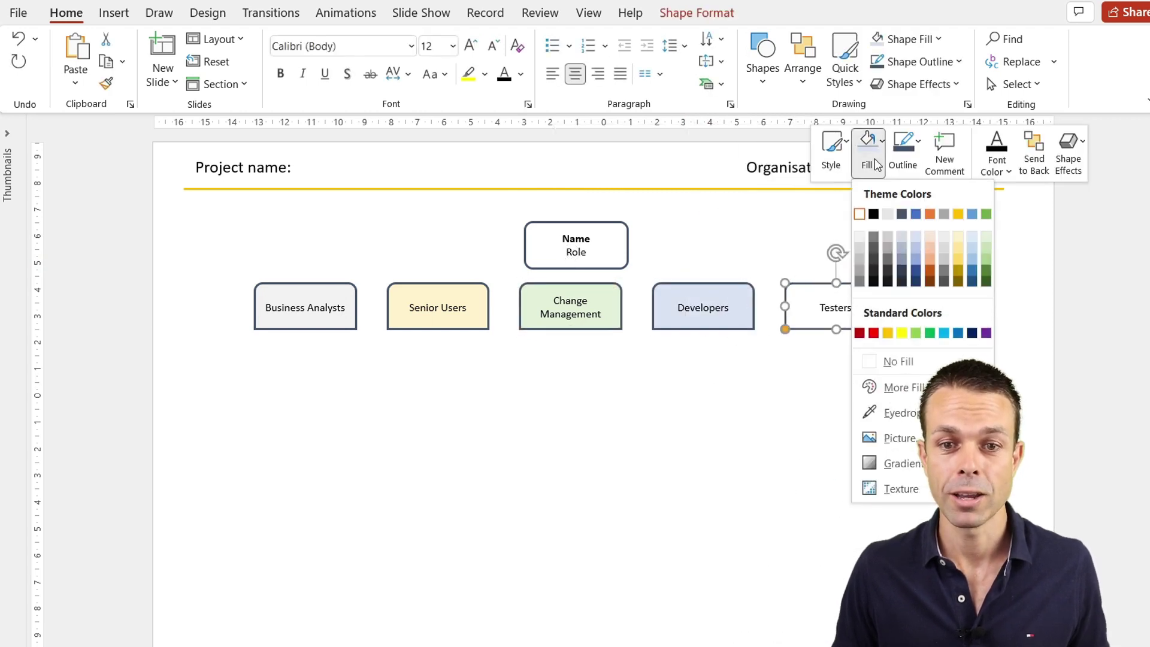
# - Fill Testers with peach and stack two Name/Role box copies under Business Analysts
pyautogui.click(931, 236)
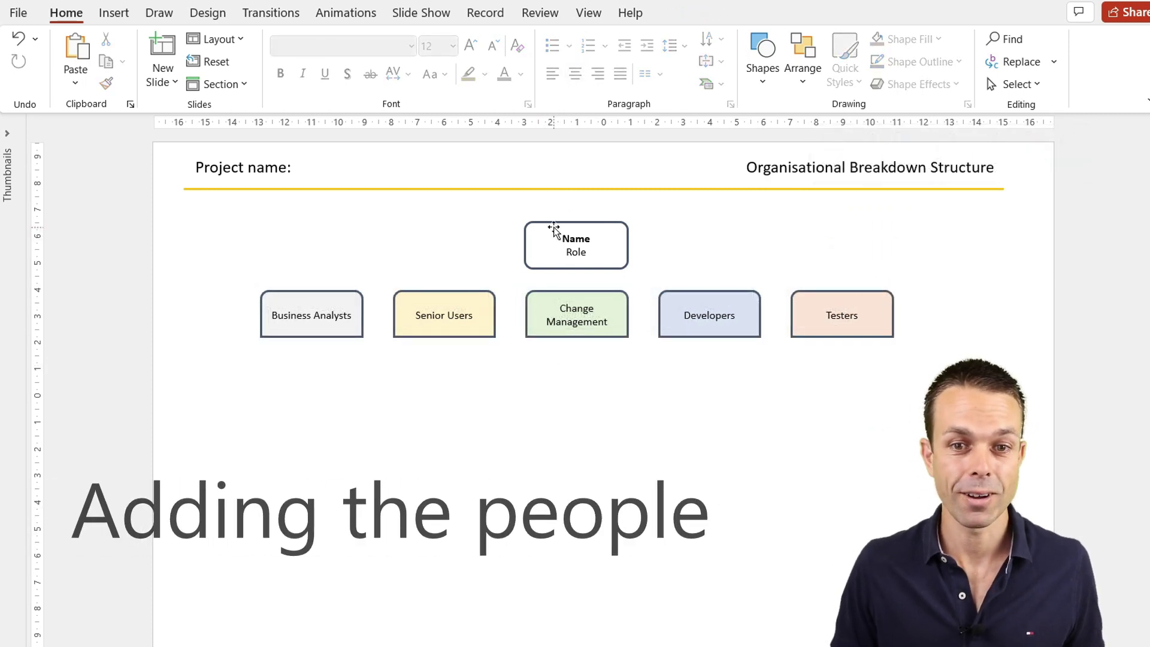
pyautogui.click(552, 228)
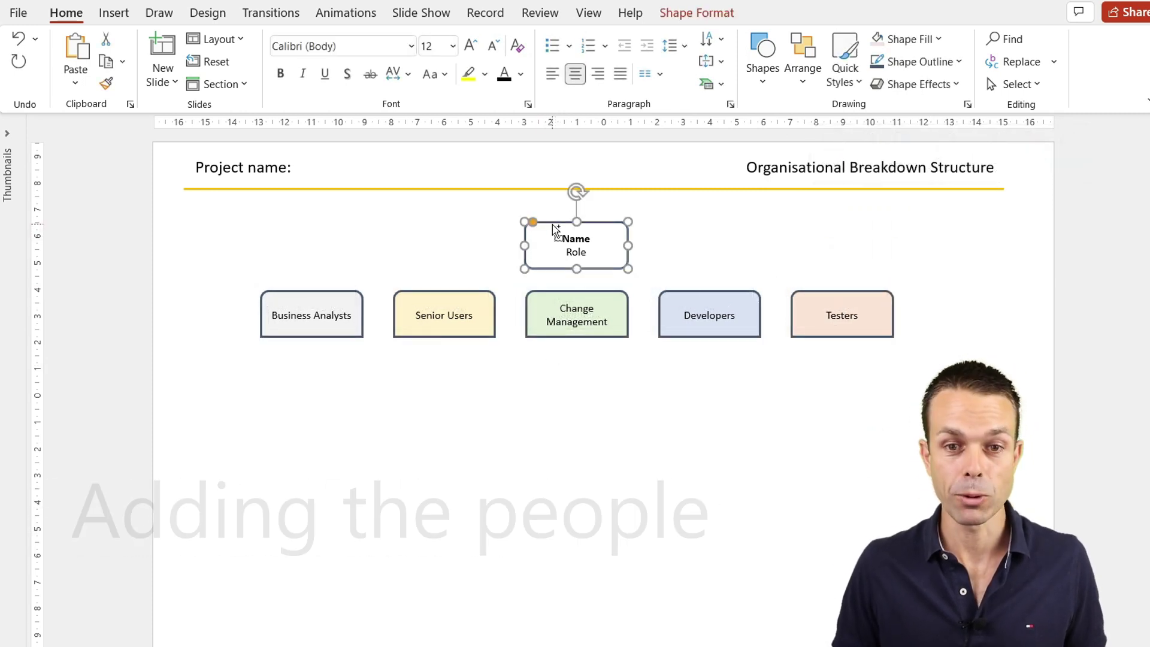
pyautogui.hotkey('ctrl', 'c')
pyautogui.hotkey('ctrl', 'v')
pyautogui.moveTo(569, 234); pyautogui.dragTo(298, 358)
pyautogui.hotkey('ctrl', 'v')
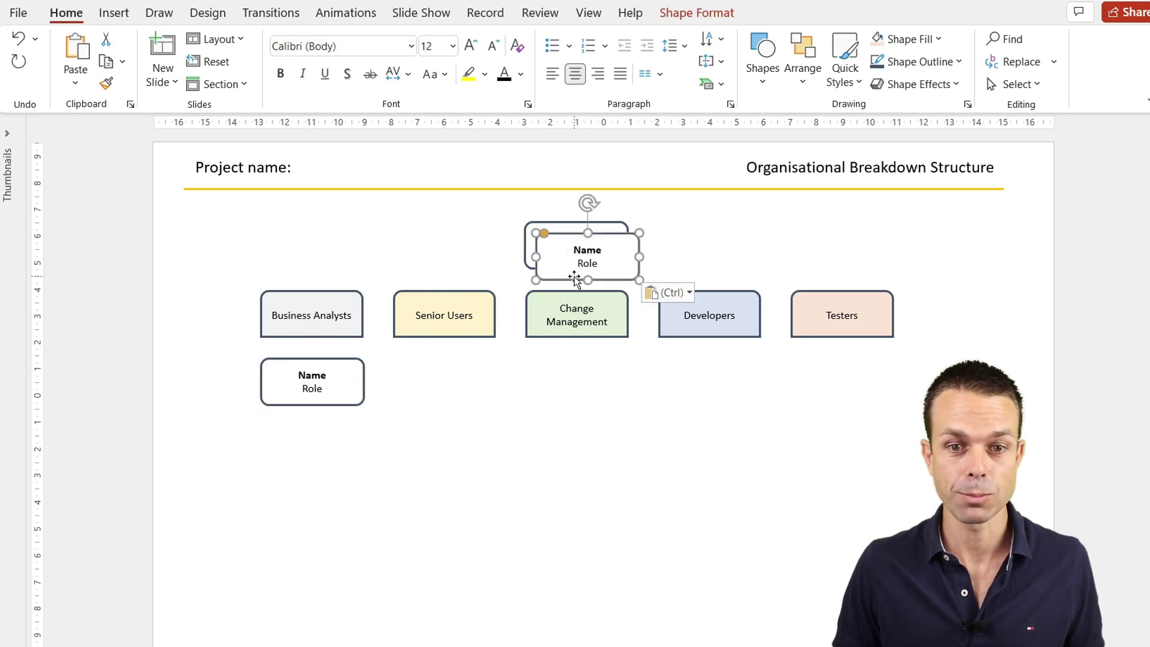
pyautogui.moveTo(551, 275); pyautogui.dragTo(300, 472)
# - Copy that person-box pair under Senior Users, Change Management, Developers and Testers
pyautogui.keyDown('shift'); pyautogui.click(334, 390); pyautogui.keyUp('shift')
pyautogui.hotkey('ctrl', 'c')
pyautogui.hotkey('ctrl', 'v')
pyautogui.moveTo(320, 392); pyautogui.dragTo(470, 358)
pyautogui.hotkey('ctrl', 'v')
pyautogui.moveTo(338, 359); pyautogui.dragTo(604, 360)
pyautogui.click(691, 398)
pyautogui.hotkey('ctrl', 'v')
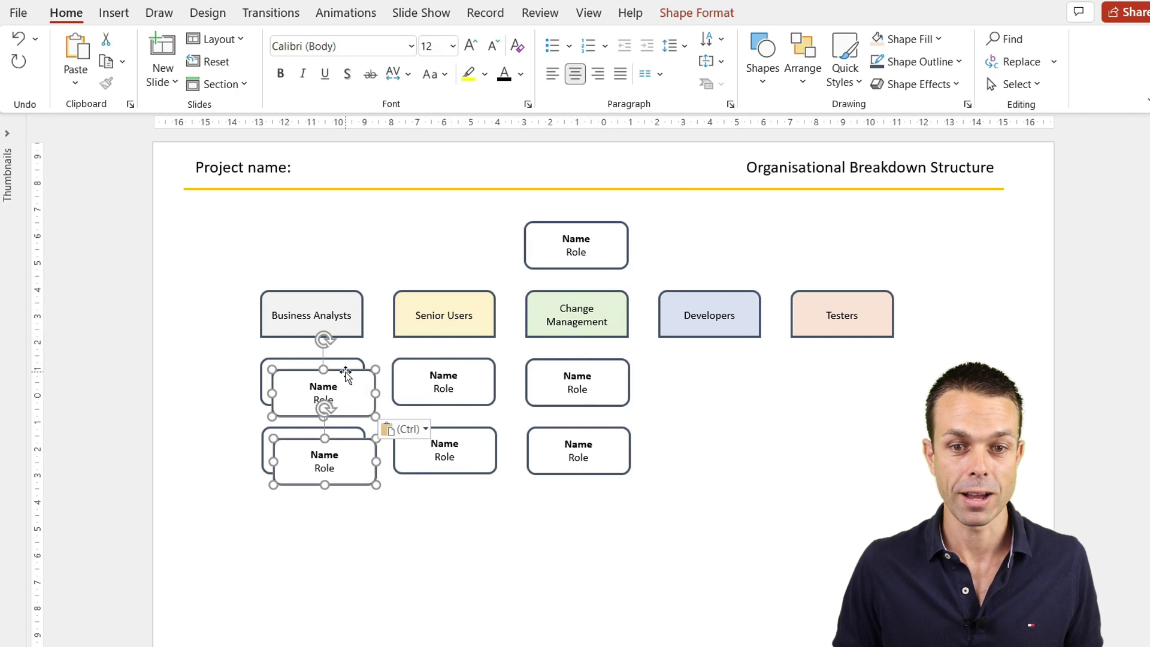
pyautogui.moveTo(346, 374); pyautogui.dragTo(734, 374)
pyautogui.hotkey('ctrl', 'v')
pyautogui.moveTo(346, 374); pyautogui.dragTo(875, 374)
# - Draw an elbow connector from the Name/Role box to Business Analysts
pyautogui.click(721, 485)
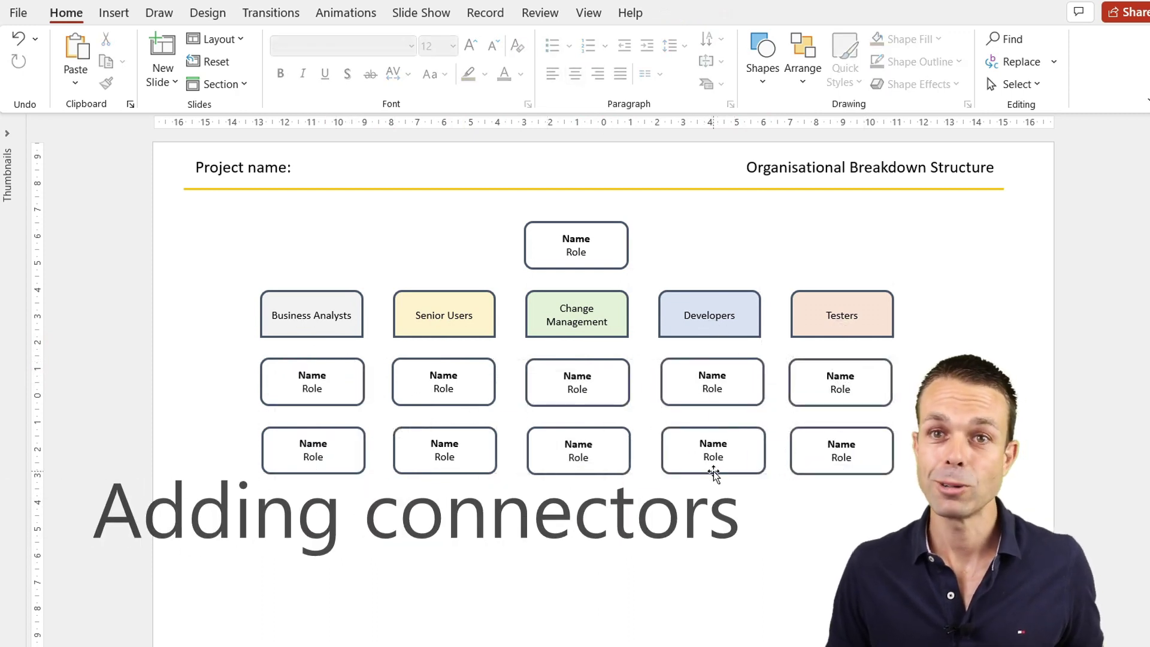
pyautogui.click(114, 17)
pyautogui.click(287, 81)
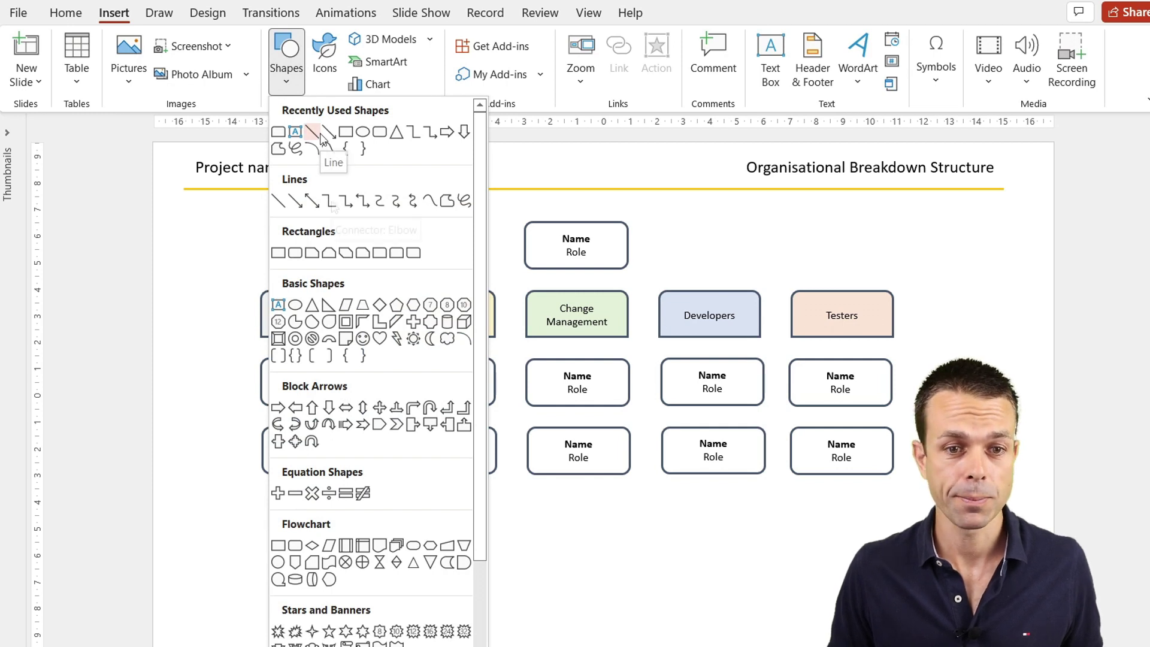
pyautogui.click(329, 202)
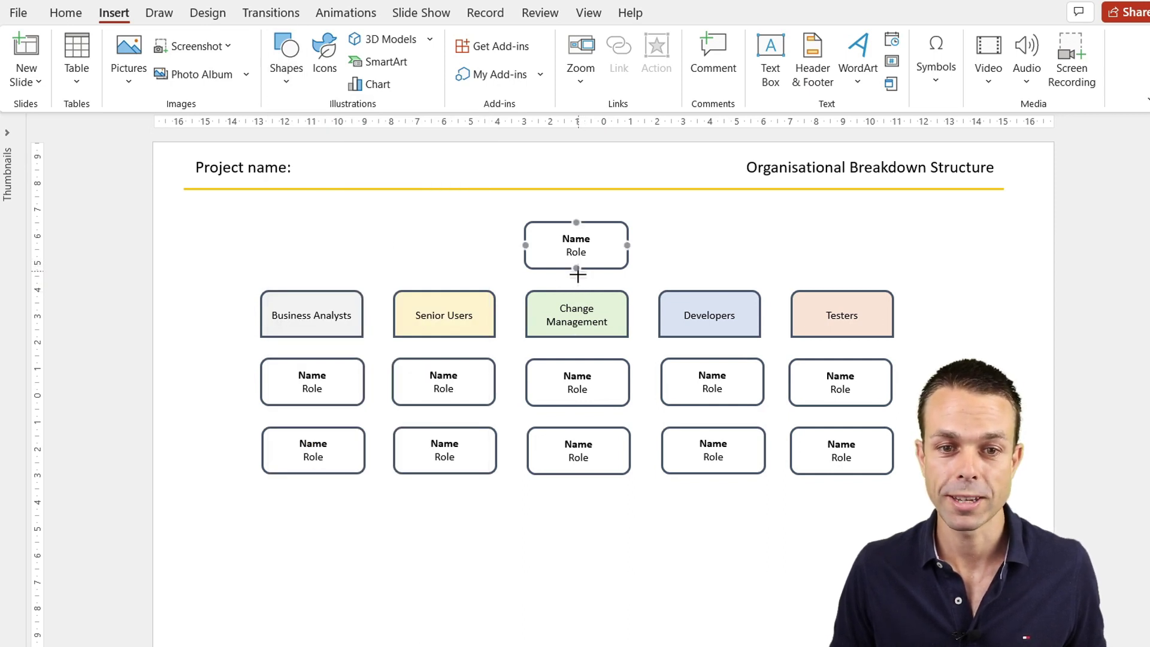
pyautogui.moveTo(578, 278); pyautogui.dragTo(312, 291)
# - Make the connector 2¼ pt thick and dark blue-grey
pyautogui.rightClick(515, 280)
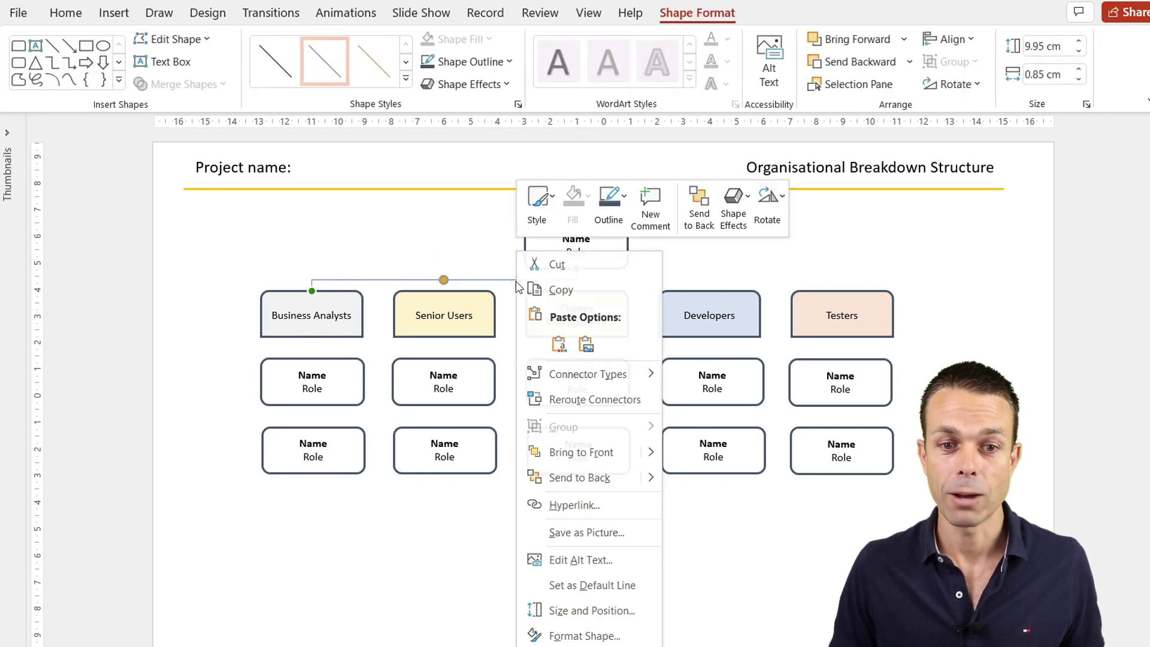
pyautogui.click(609, 223)
pyautogui.moveTo(659, 494)
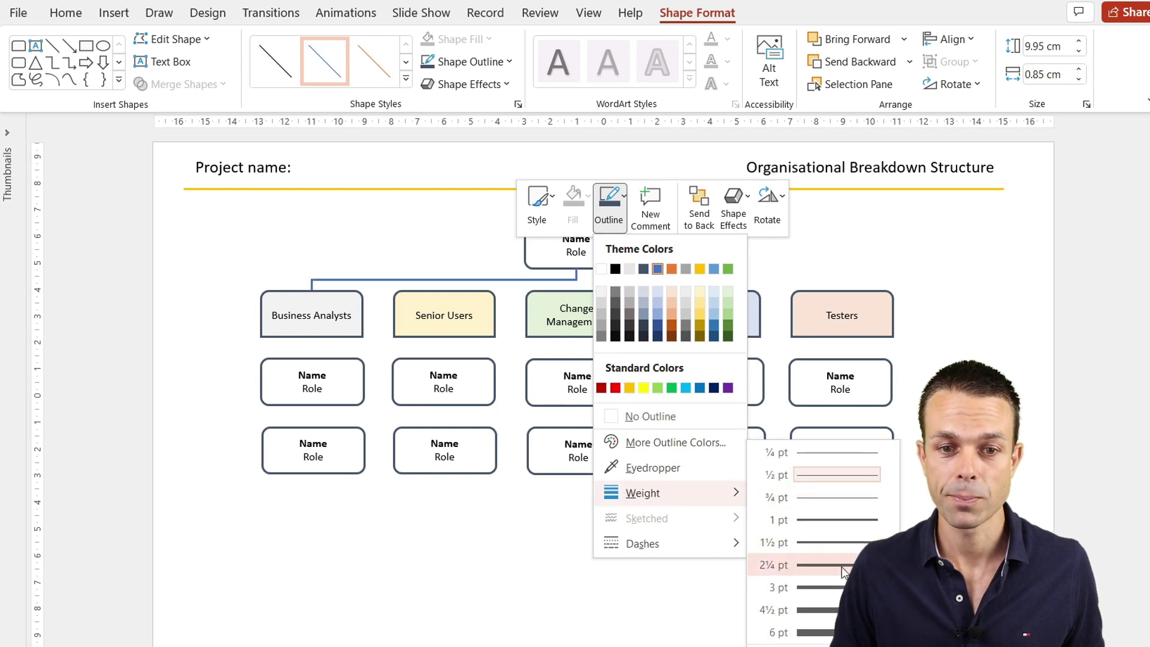
pyautogui.click(842, 568)
pyautogui.click(617, 225)
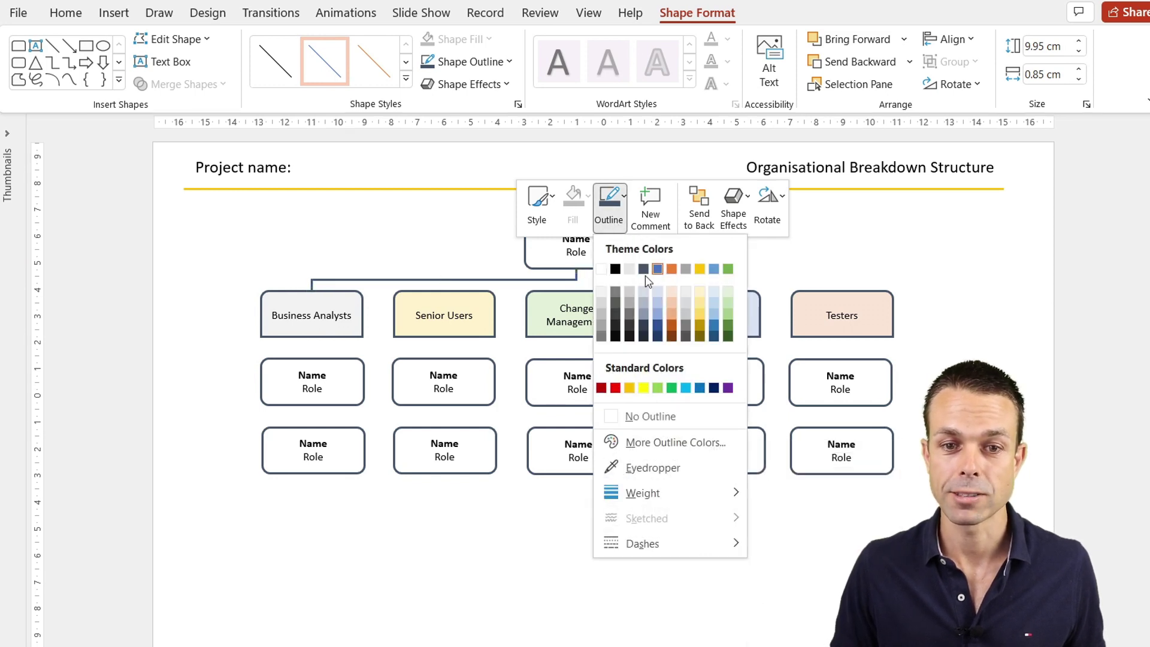
pyautogui.click(644, 269)
# - Set the connector's begin and end arrow types to Oval in Format Shape
pyautogui.rightClick(500, 280)
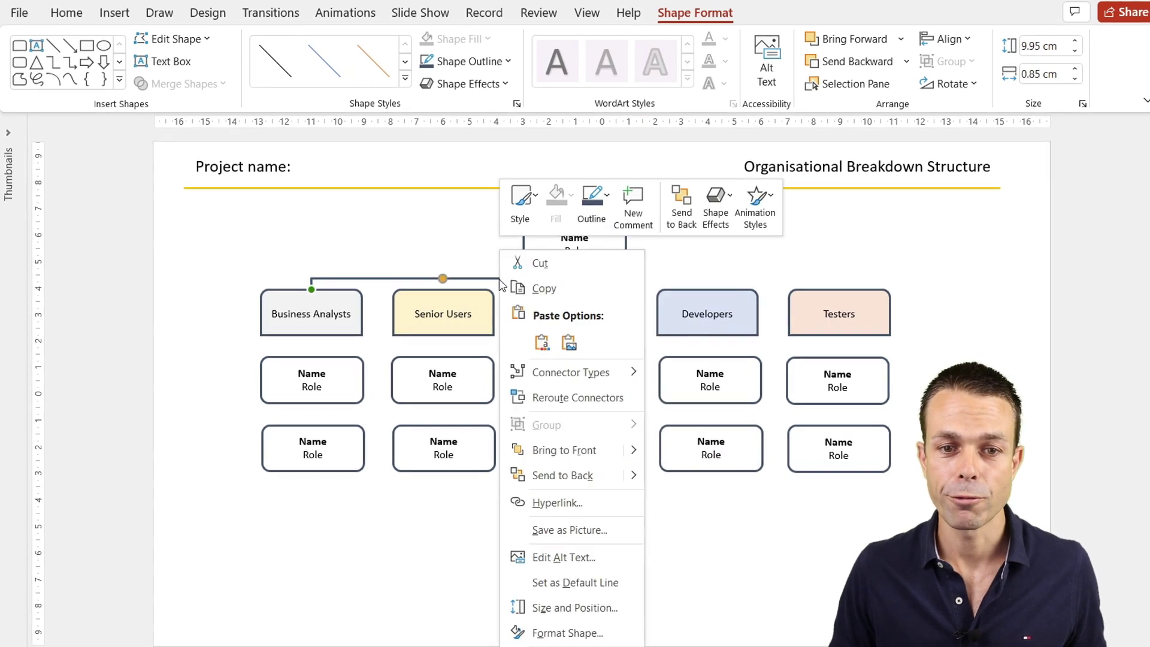
pyautogui.click(570, 630)
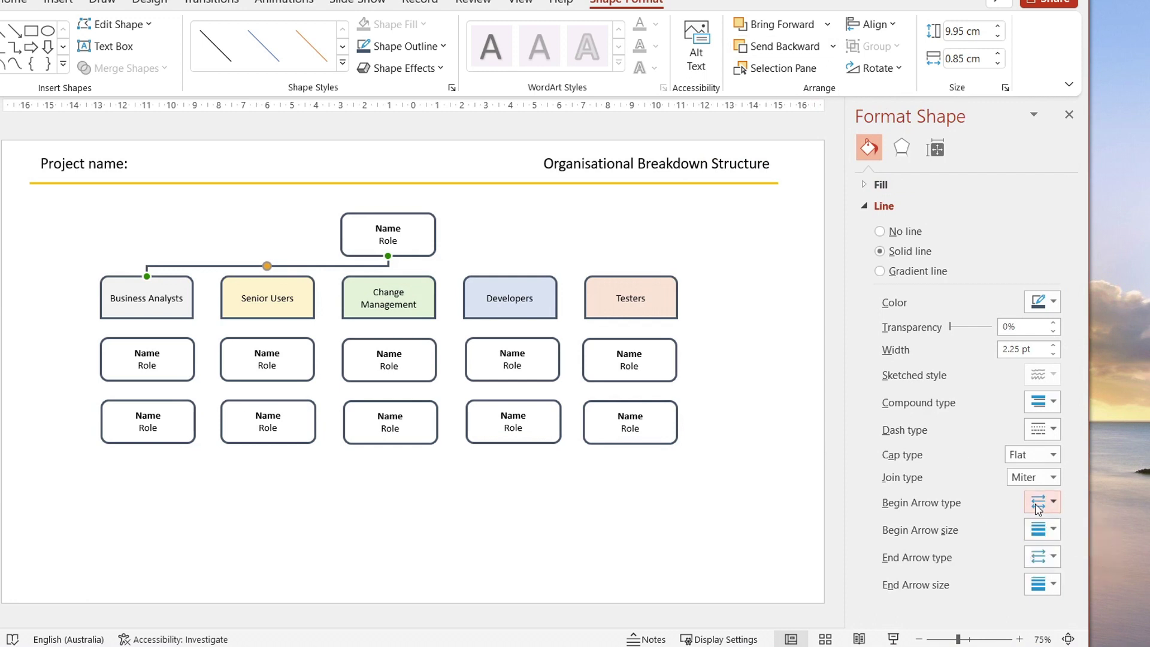
pyautogui.click(1050, 558)
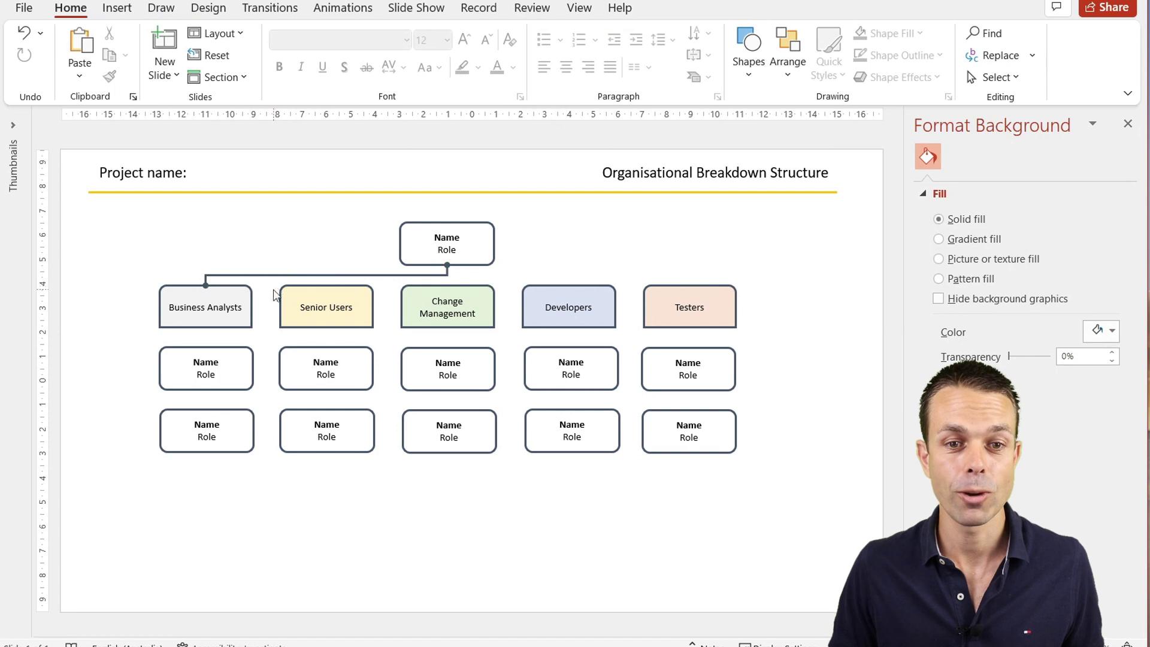
pyautogui.keyDown('ctrl'); pyautogui.scroll(2, 273, 296); pyautogui.keyUp('ctrl')
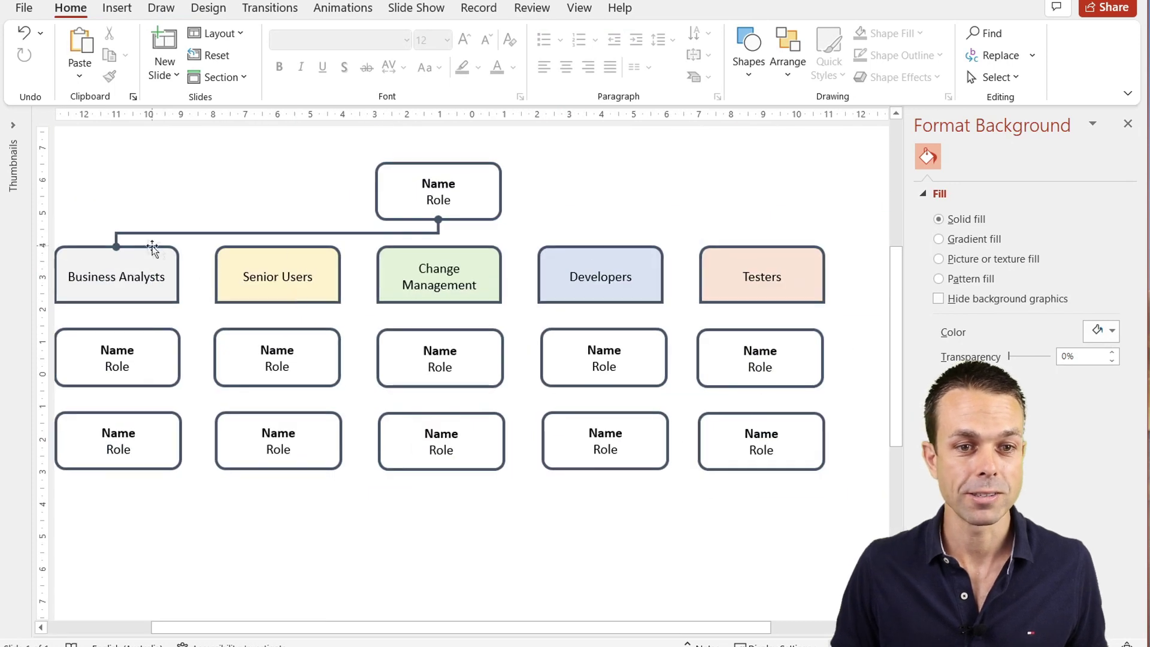
# - Paste connector copies linking the top box to Senior Users, Change Management and the remaining boxes
pyautogui.click(245, 232)
pyautogui.hotkey('ctrl', 'c')
pyautogui.hotkey('ctrl', 'v')
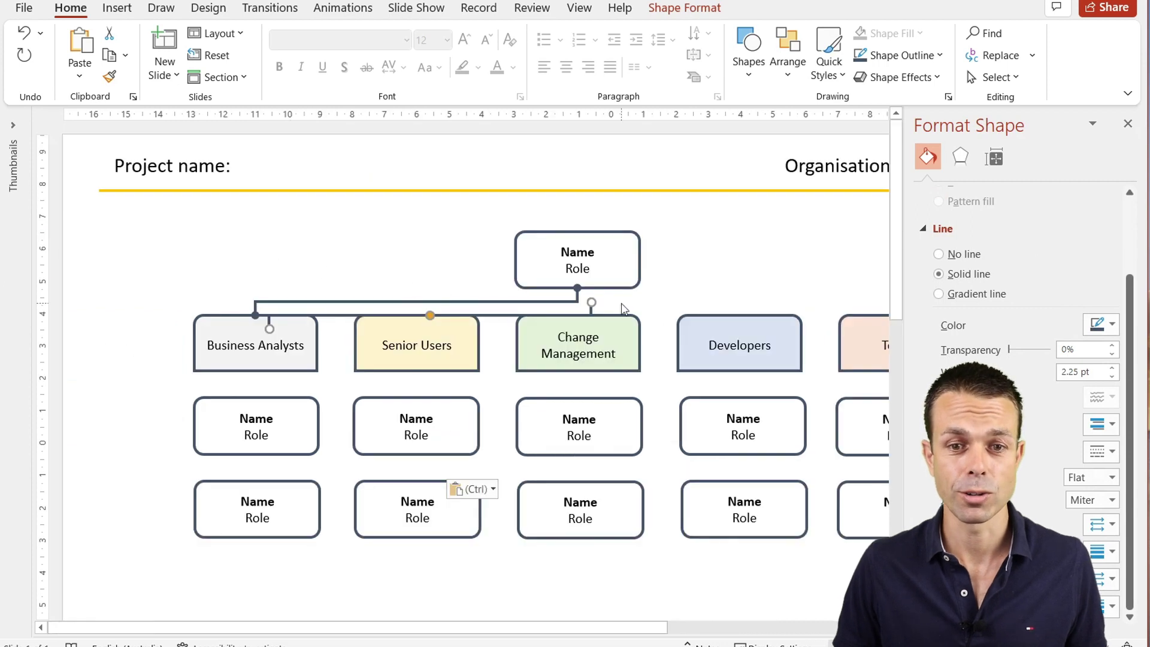
pyautogui.moveTo(593, 303); pyautogui.dragTo(578, 288)
pyautogui.moveTo(269, 327); pyautogui.dragTo(417, 315)
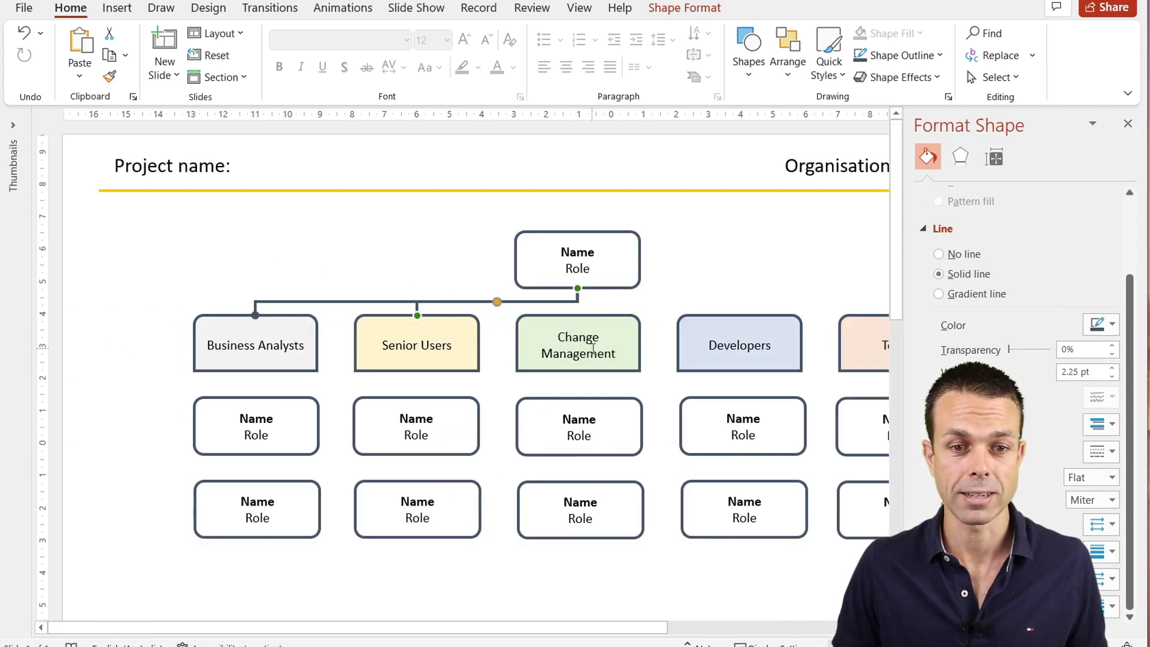
pyautogui.hotkey('ctrl', 'v')
pyautogui.moveTo(622, 324); pyautogui.dragTo(578, 314)
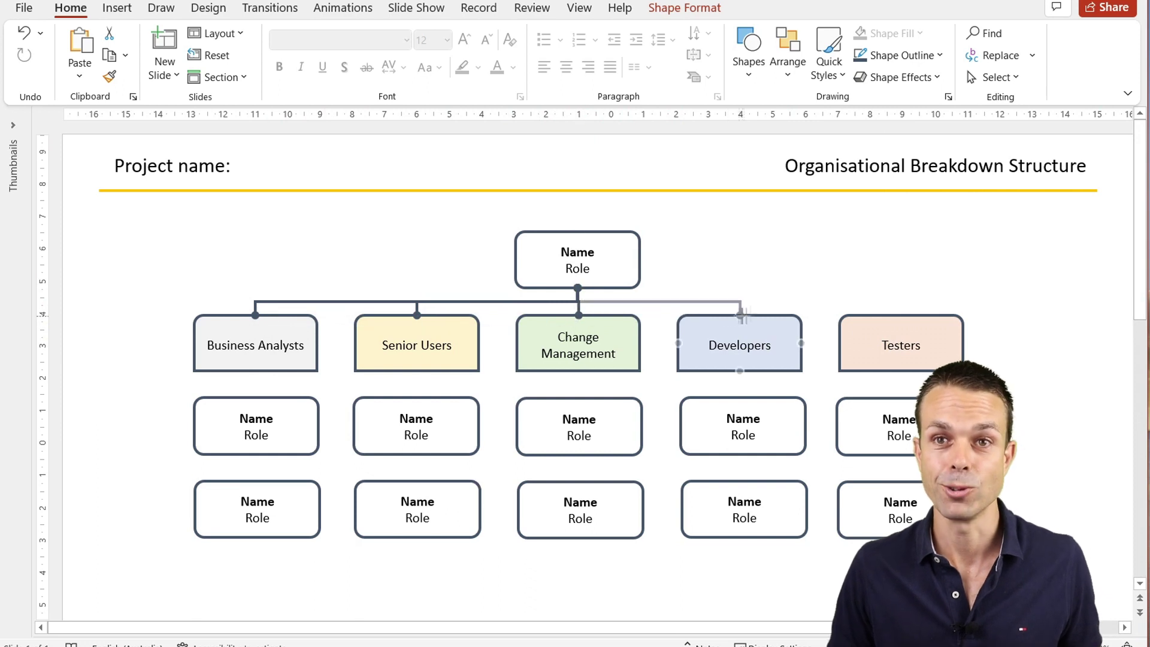
pyautogui.hotkey('ctrl', 'v')
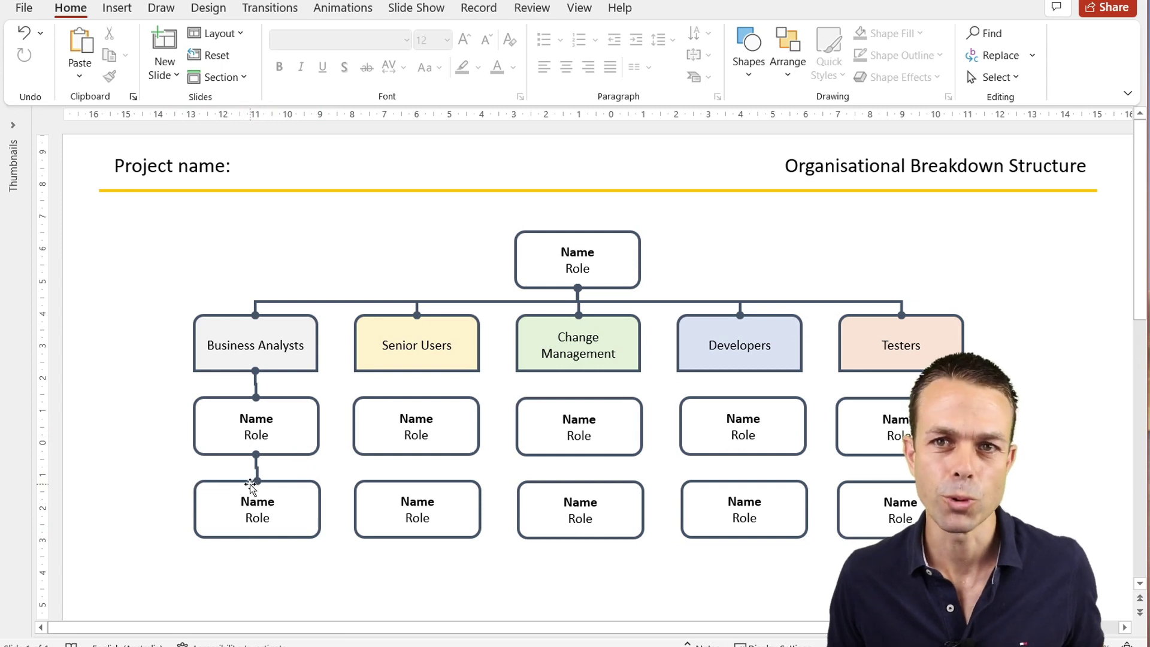
# - Inspect the Business Analysts connector's shape formatting options for a way to reroute it
pyautogui.click(256, 464)
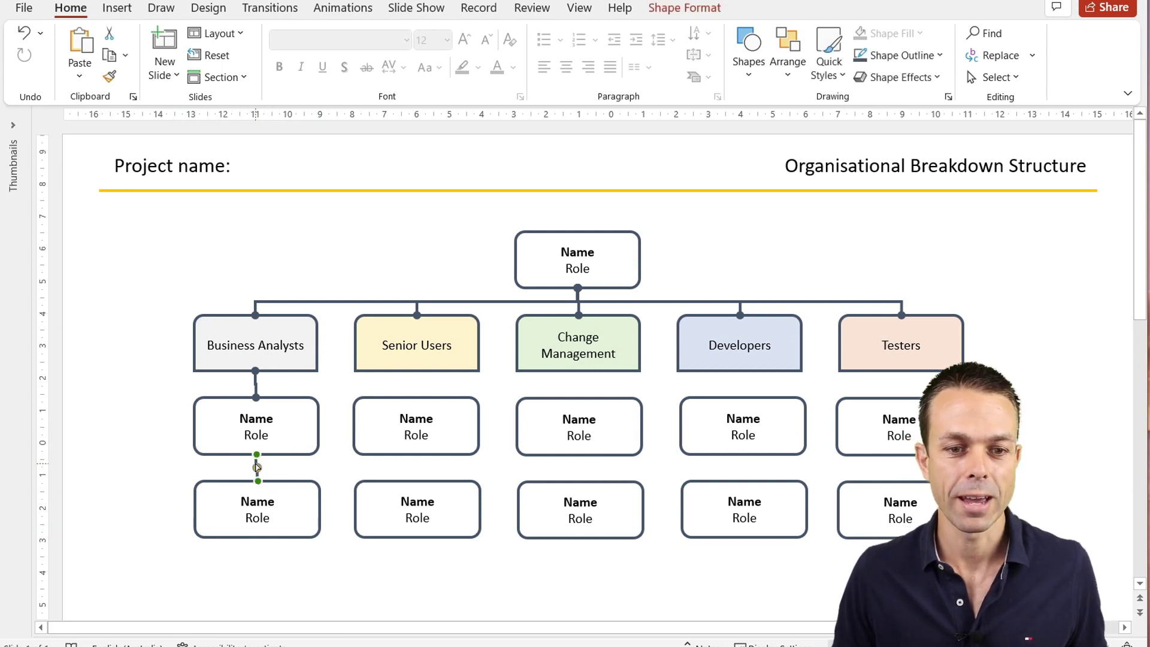
pyautogui.rightClick(256, 466)
pyautogui.click(685, 8)
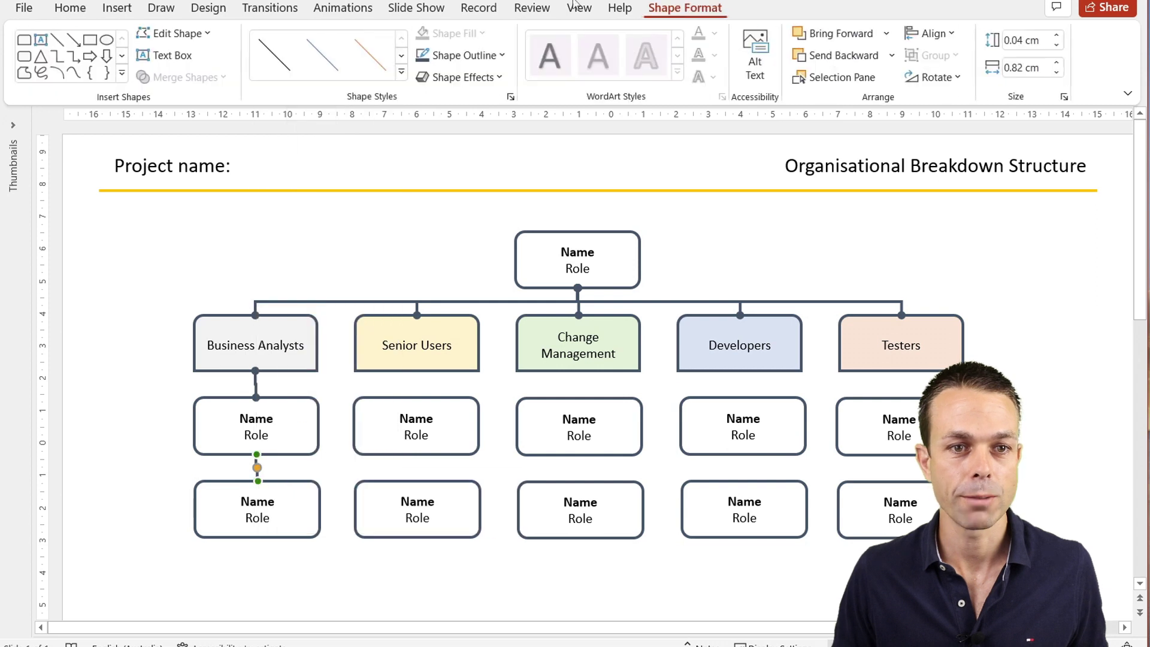
pyautogui.click(169, 34)
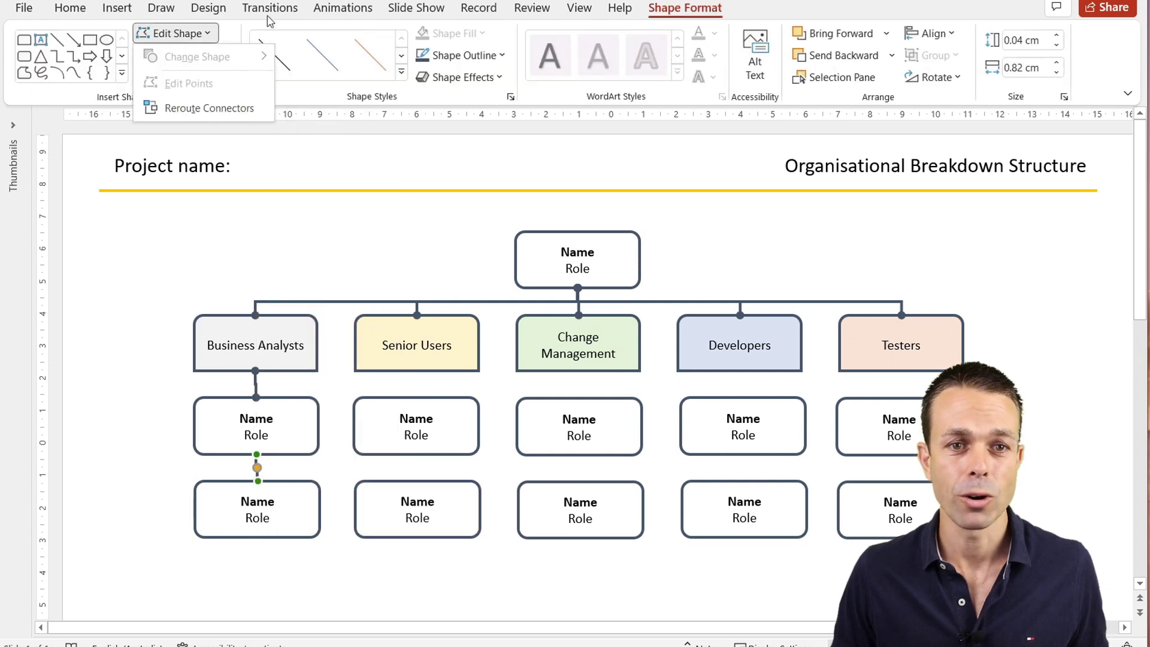
pyautogui.click(71, 7)
# - Draw a curved connector between the two Senior Users Name boxes
pyautogui.click(117, 8)
pyautogui.click(279, 50)
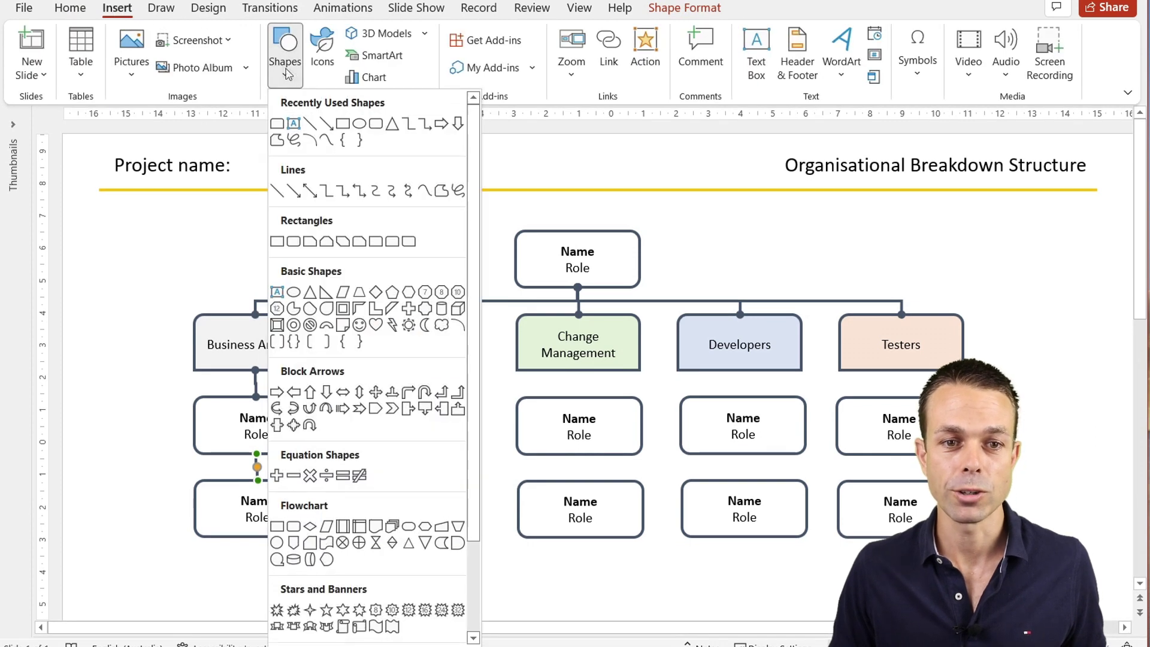
pyautogui.click(376, 194)
pyautogui.moveTo(417, 453); pyautogui.dragTo(417, 480)
pyautogui.click(426, 563)
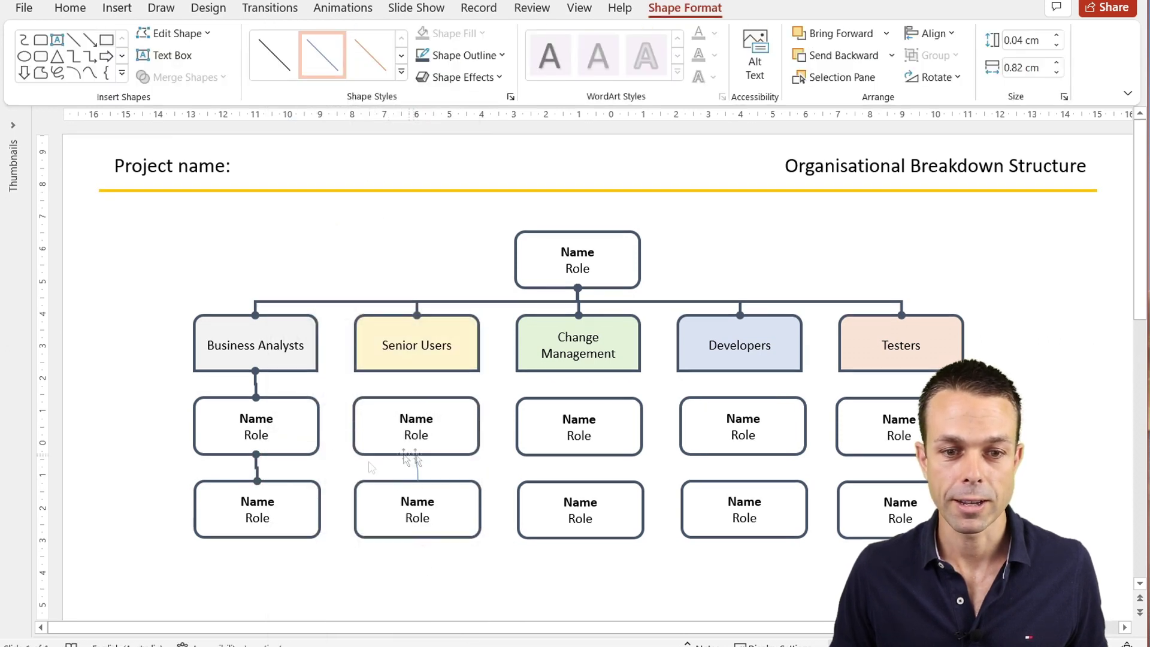
# - Format Painter the thick Business Analysts connector style onto it, then attach a pasted copy under the Senior Users box
pyautogui.click(257, 467)
pyautogui.click(70, 8)
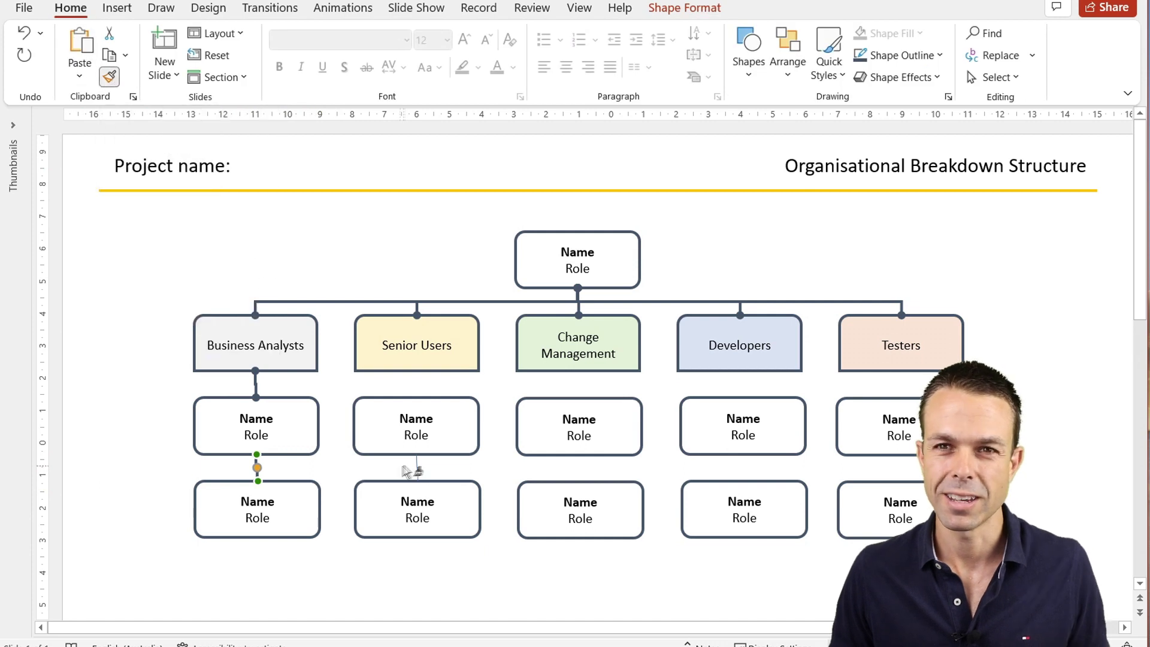
pyautogui.click(417, 467)
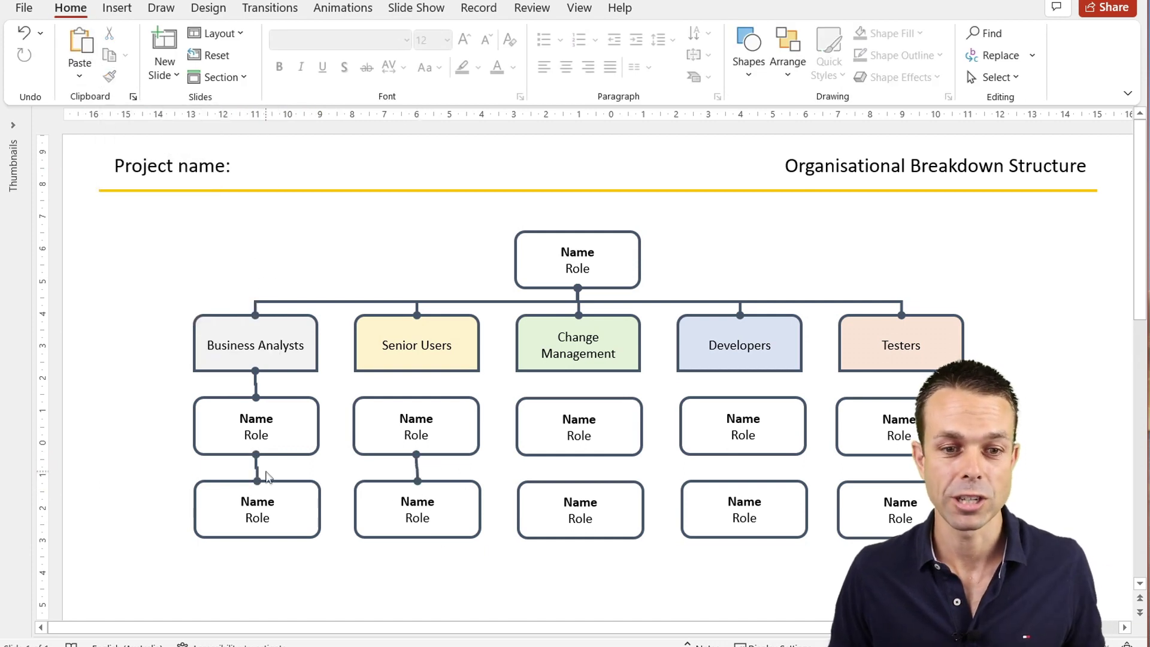
pyautogui.hotkey('ctrl', 'v')
pyautogui.moveTo(419, 496); pyautogui.dragTo(418, 396)
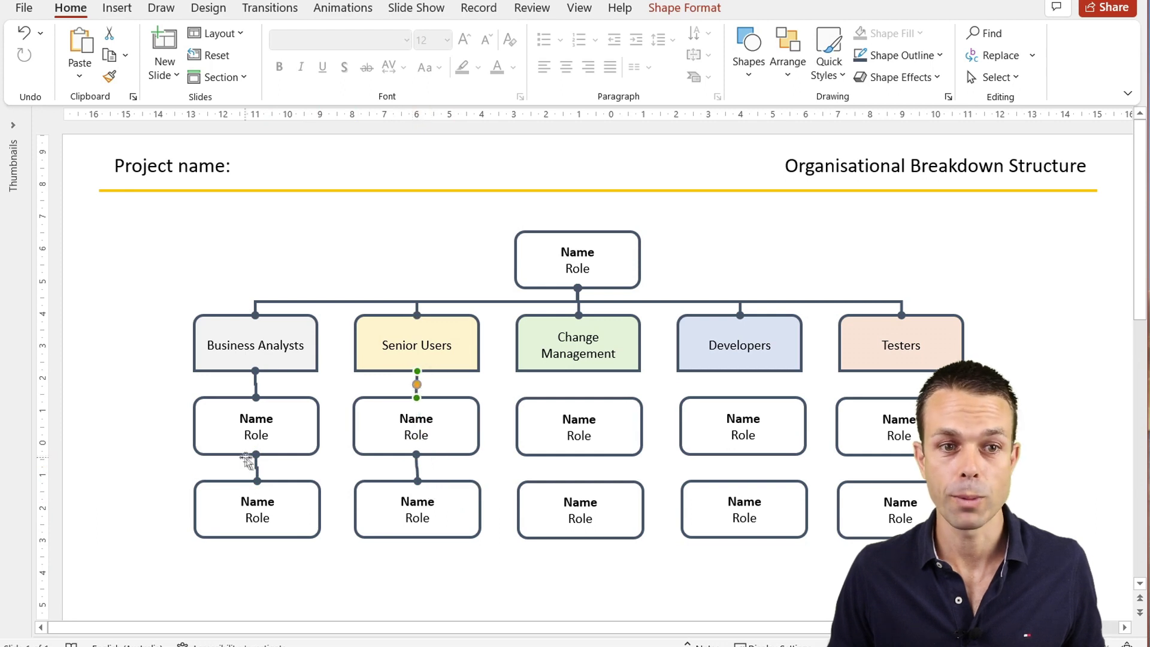
# - Paste connector copies to link Business Analysts to its Name box and the two Name boxes together
pyautogui.click(256, 387)
pyautogui.click(264, 389)
pyautogui.hotkey('ctrl', 'v')
pyautogui.moveTo(424, 488); pyautogui.dragTo(248, 371)
pyautogui.moveTo(419, 503); pyautogui.dragTo(254, 398)
pyautogui.hotkey('ctrl', 'v')
pyautogui.moveTo(424, 487); pyautogui.dragTo(257, 481)
# - Copy both Senior Users connectors onto the Change Management and Testers columns
pyautogui.click(418, 467)
pyautogui.keyDown('shift'); pyautogui.click(418, 389); pyautogui.keyUp('shift')
pyautogui.hotkey('ctrl', 'v')
pyautogui.moveTo(431, 389); pyautogui.dragTo(741, 384)
pyautogui.hotkey('ctrl', 'v')
pyautogui.moveTo(429, 388); pyautogui.dragTo(904, 370)
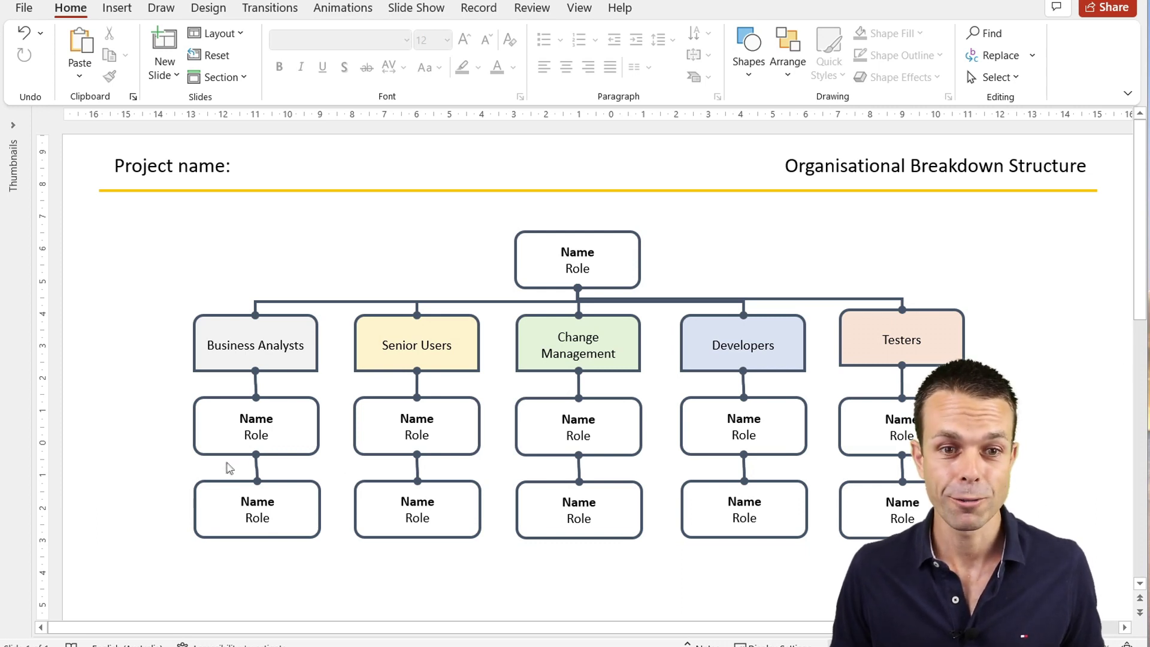
# - Paste the woman's and man's photos above the chart's left side and select the man's photo
pyautogui.hotkey('ctrl', 'v')
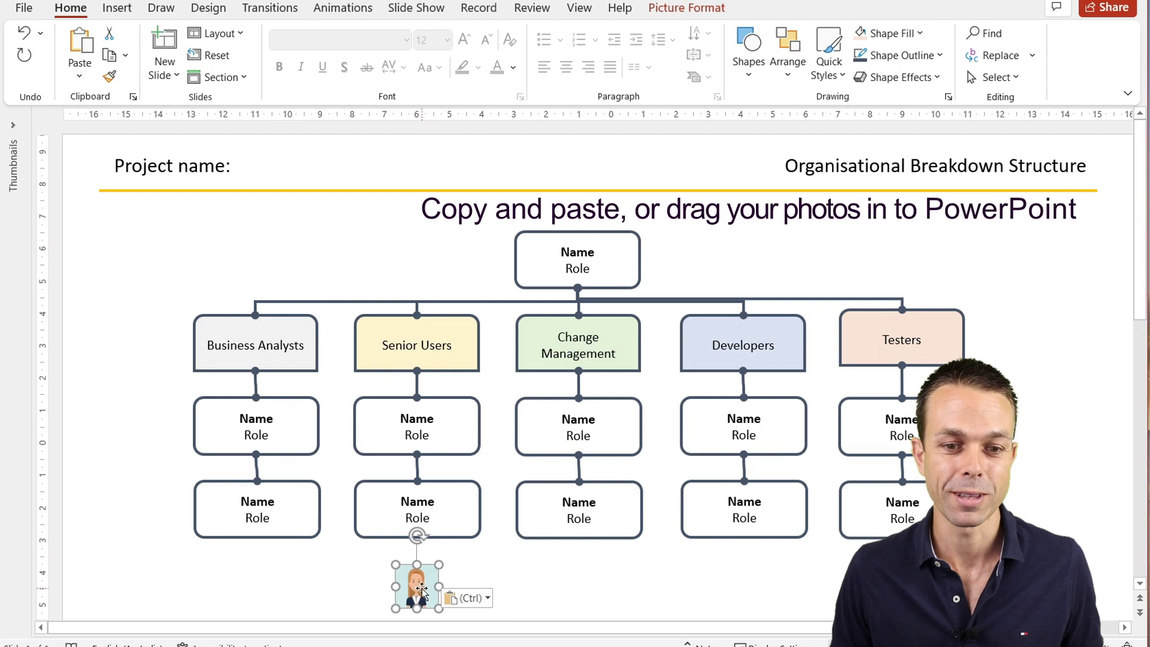
pyautogui.moveTo(429, 586); pyautogui.dragTo(236, 245)
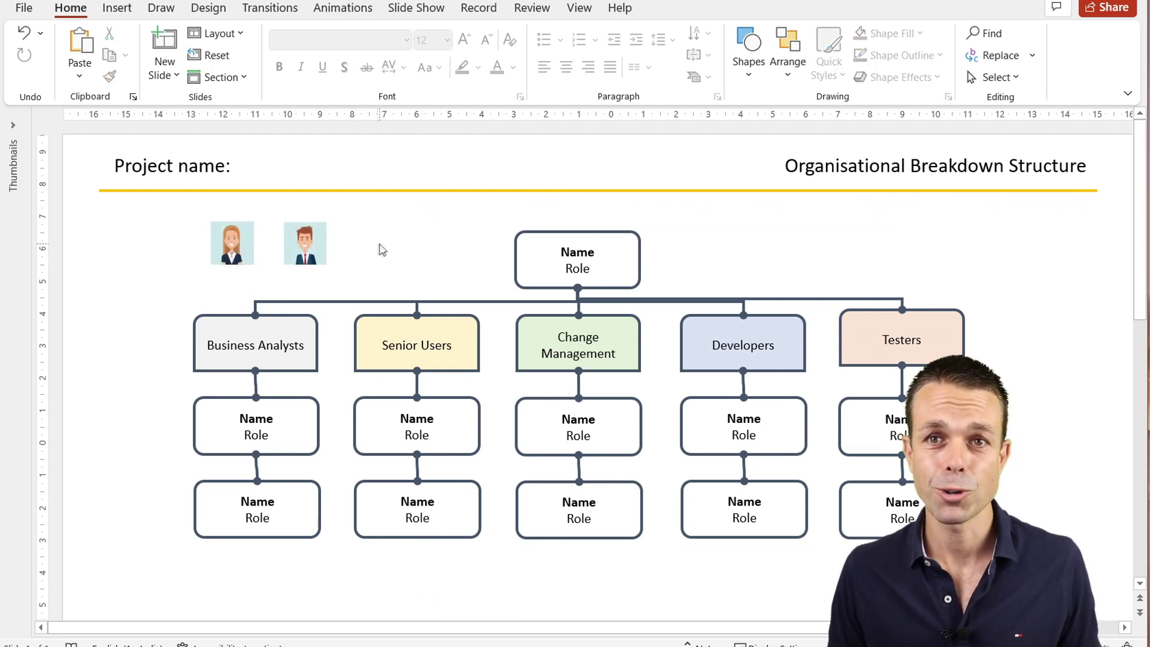
pyautogui.click(313, 238)
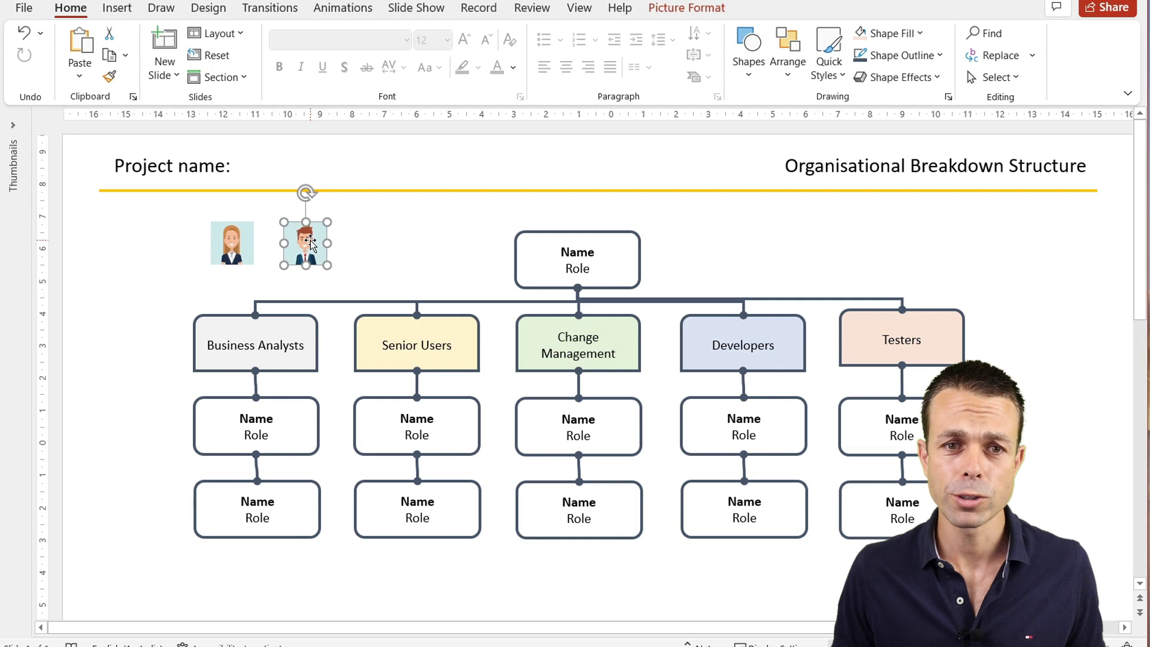
pyautogui.click(689, 7)
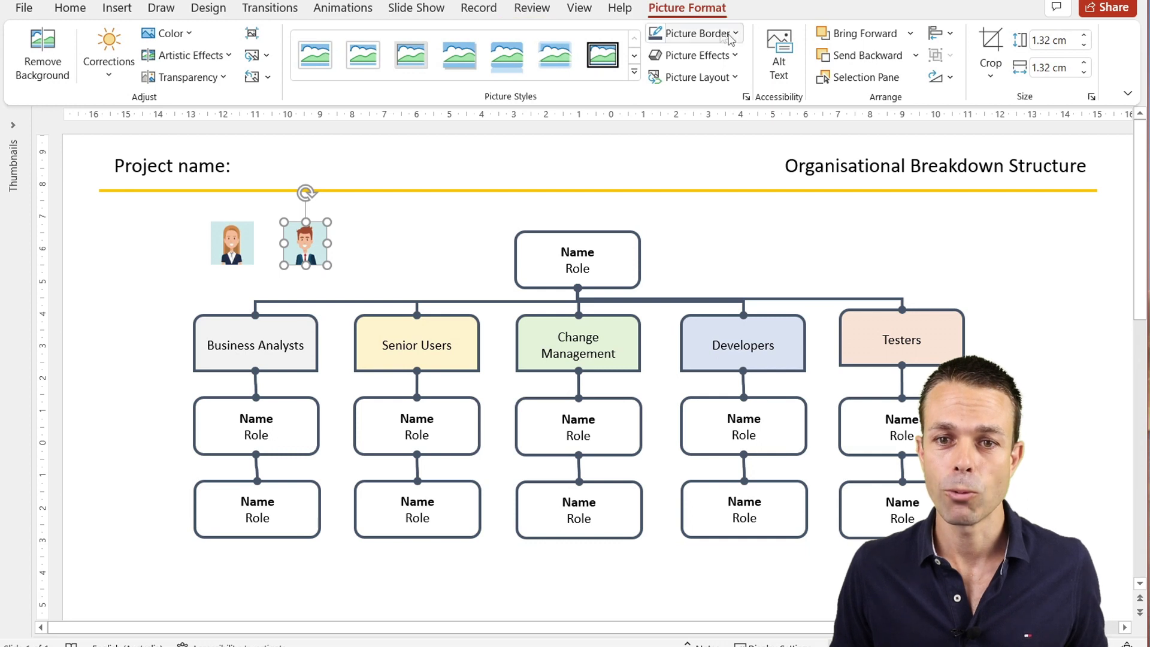
# - Crop the man's photo to an oval shape
pyautogui.click(994, 76)
pyautogui.moveTo(1038, 128)
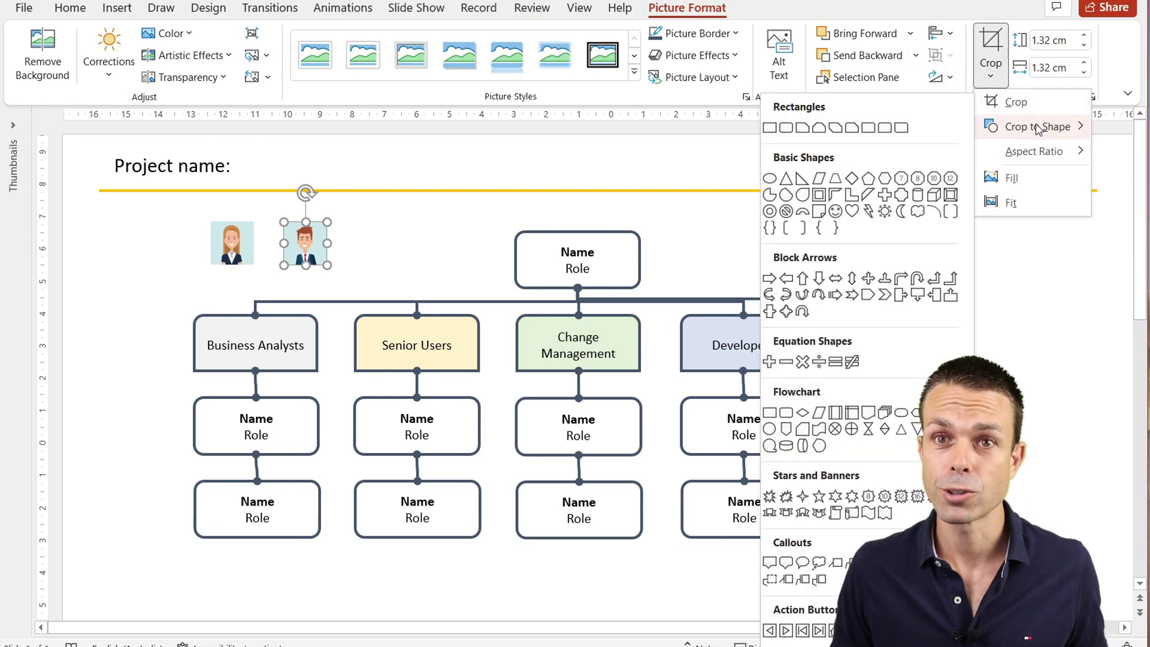
pyautogui.click(769, 180)
pyautogui.click(415, 241)
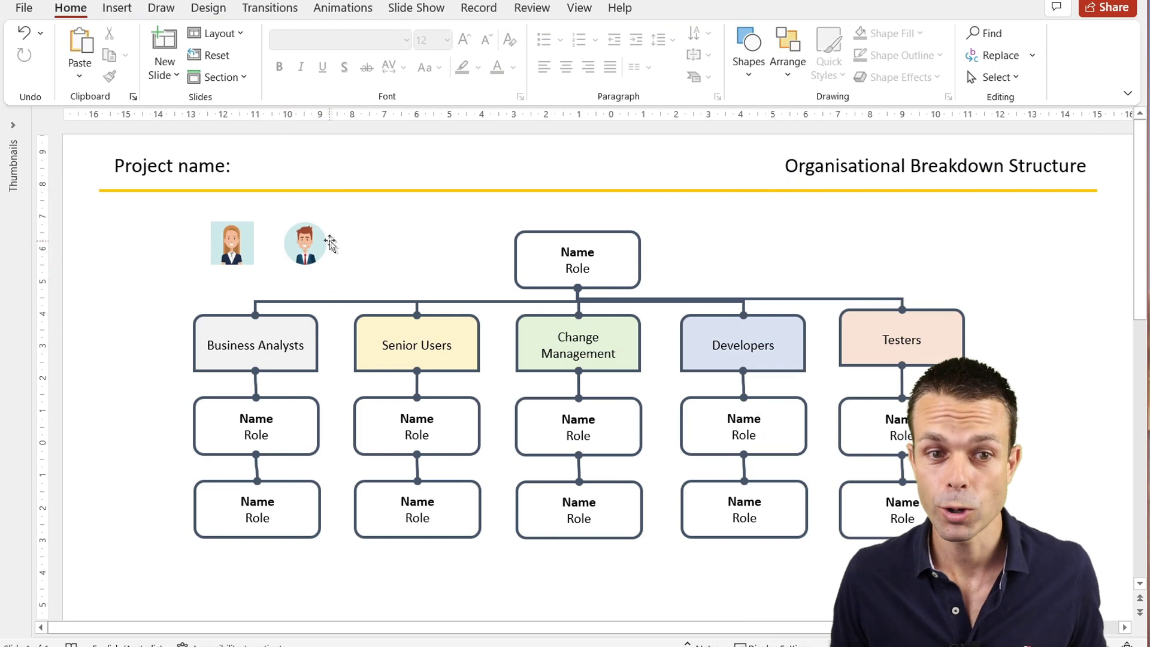
# - Give the man's photo a 2¼ pt dark blue-grey picture border
pyautogui.click(318, 243)
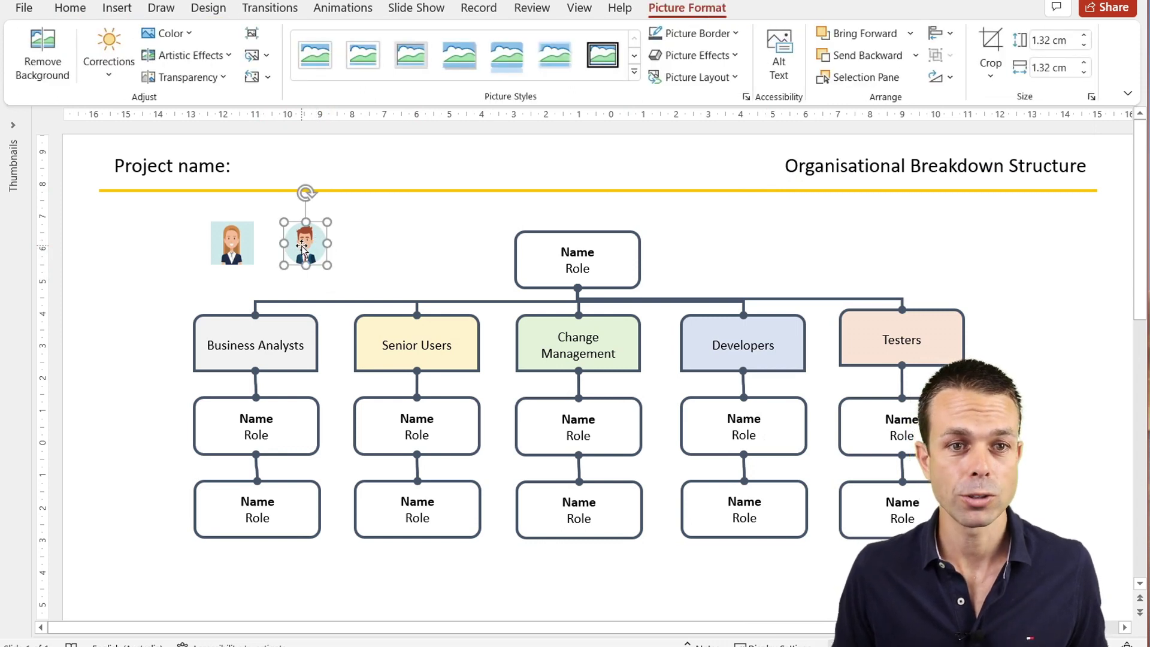
pyautogui.rightClick(302, 247)
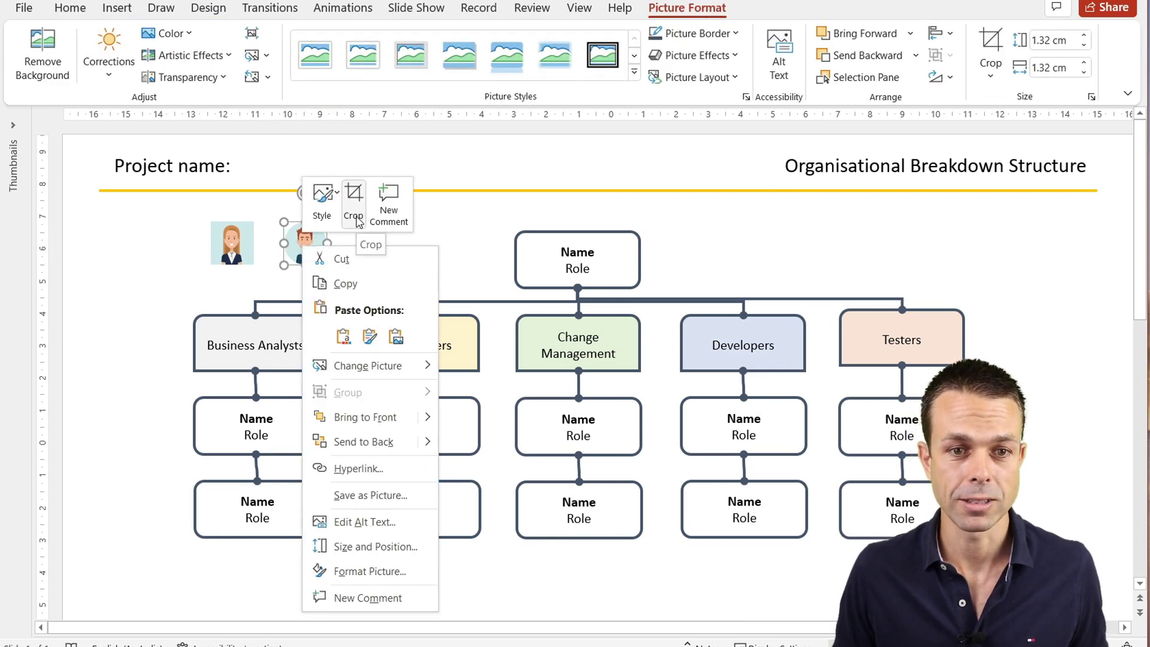
pyautogui.click(723, 36)
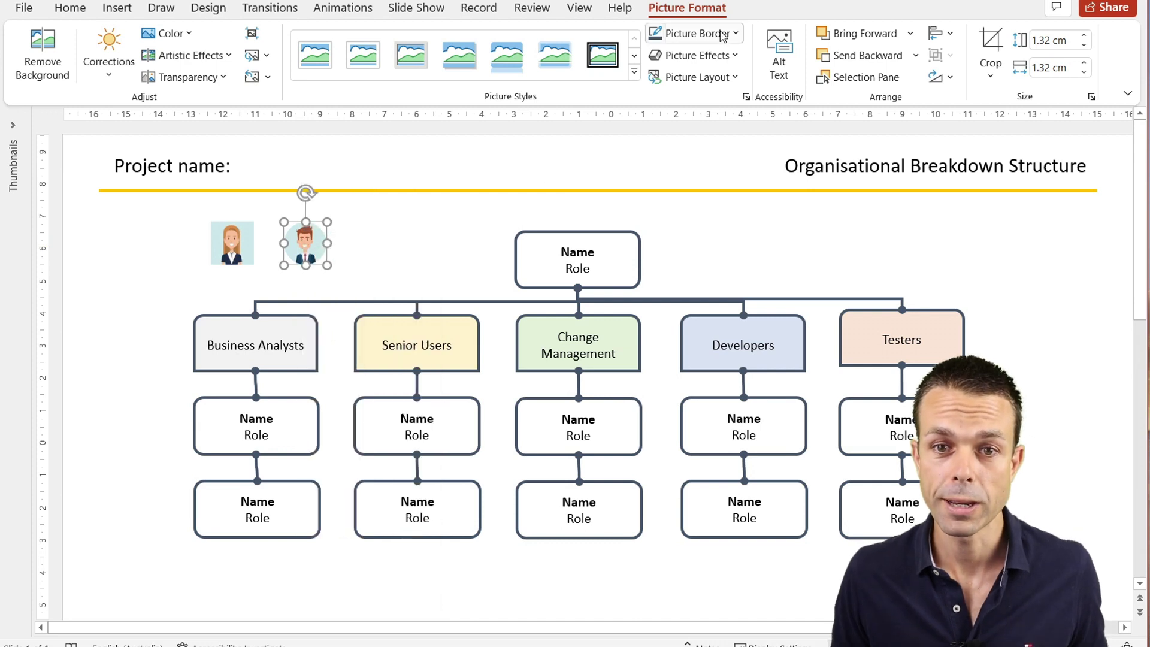
pyautogui.click(723, 36)
pyautogui.moveTo(709, 297)
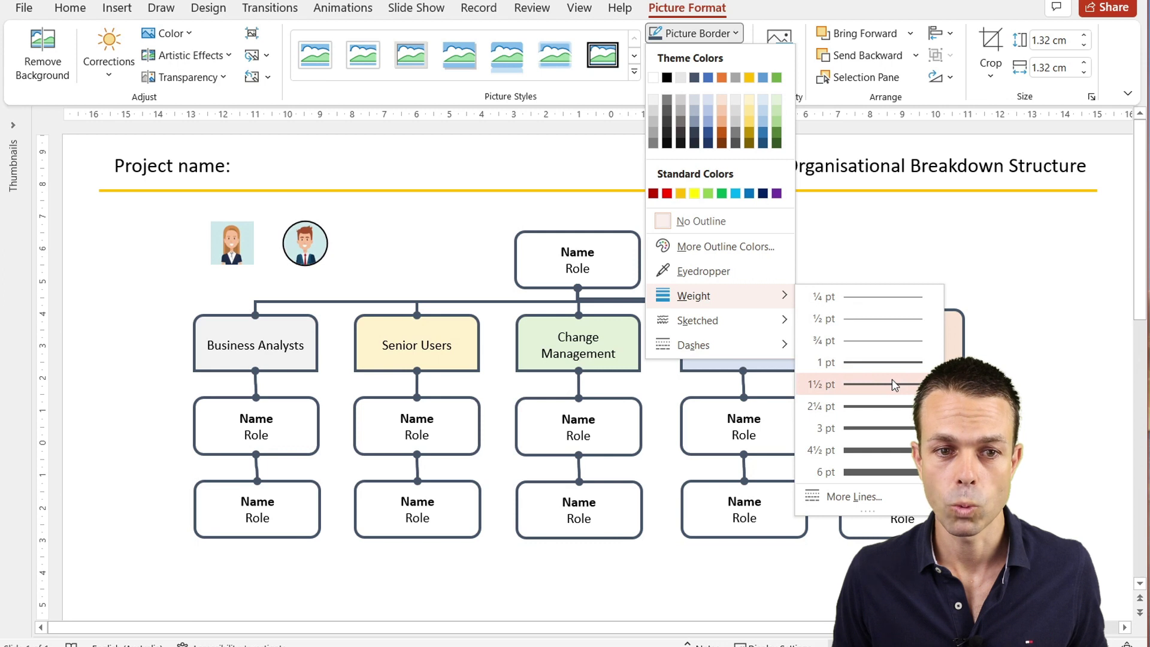
pyautogui.click(895, 407)
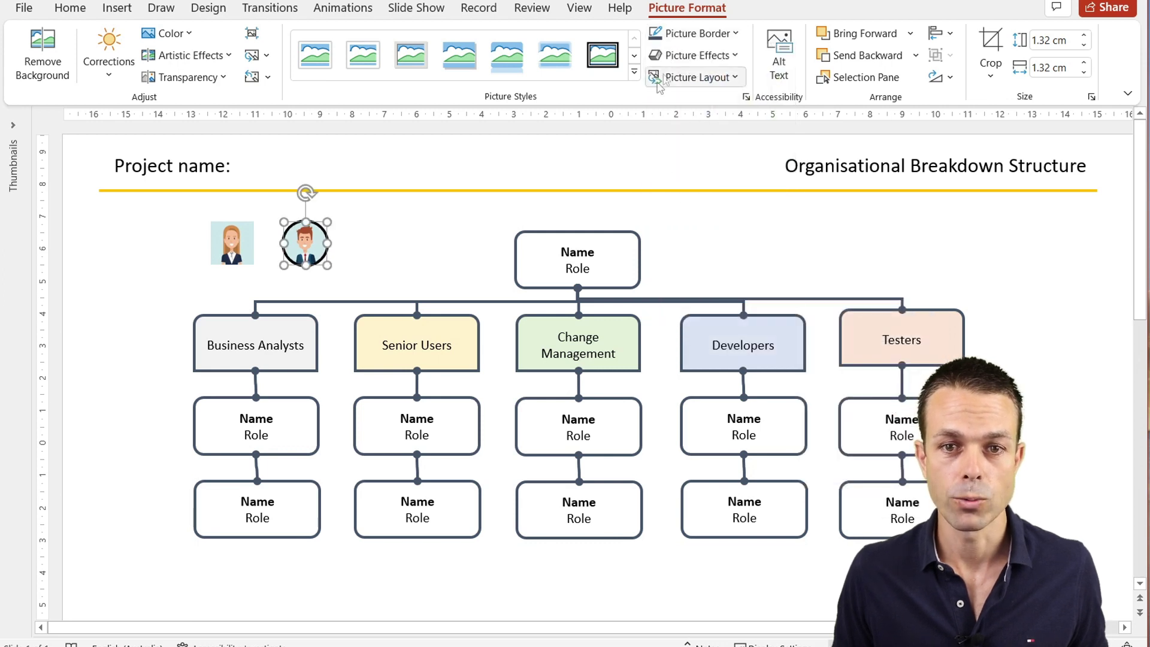
pyautogui.click(719, 37)
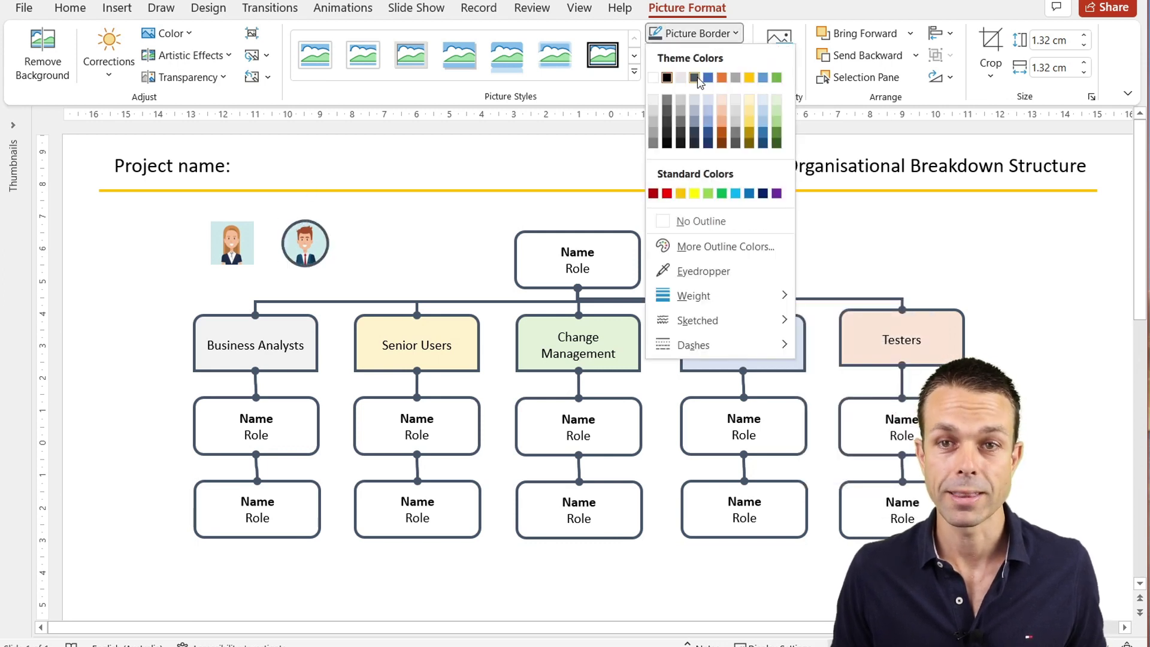
pyautogui.click(697, 78)
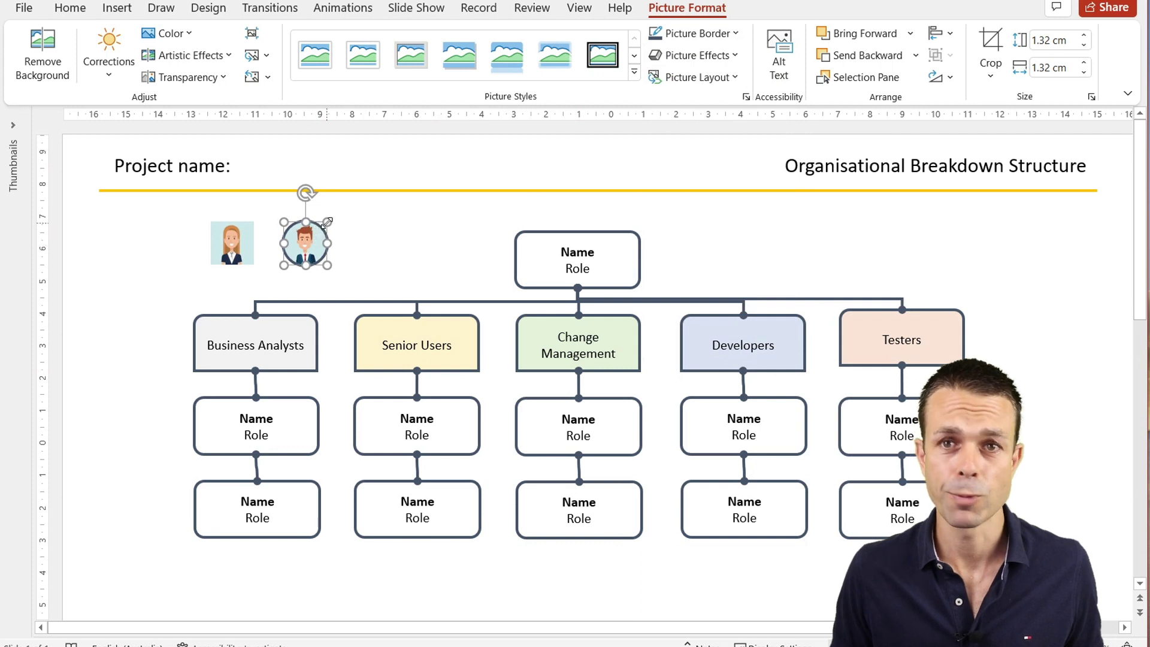
# - Resize the man's circular photo and drag it onto the first Business Analysts Name box's left end
pyautogui.moveTo(327, 221); pyautogui.dragTo(194, 343)
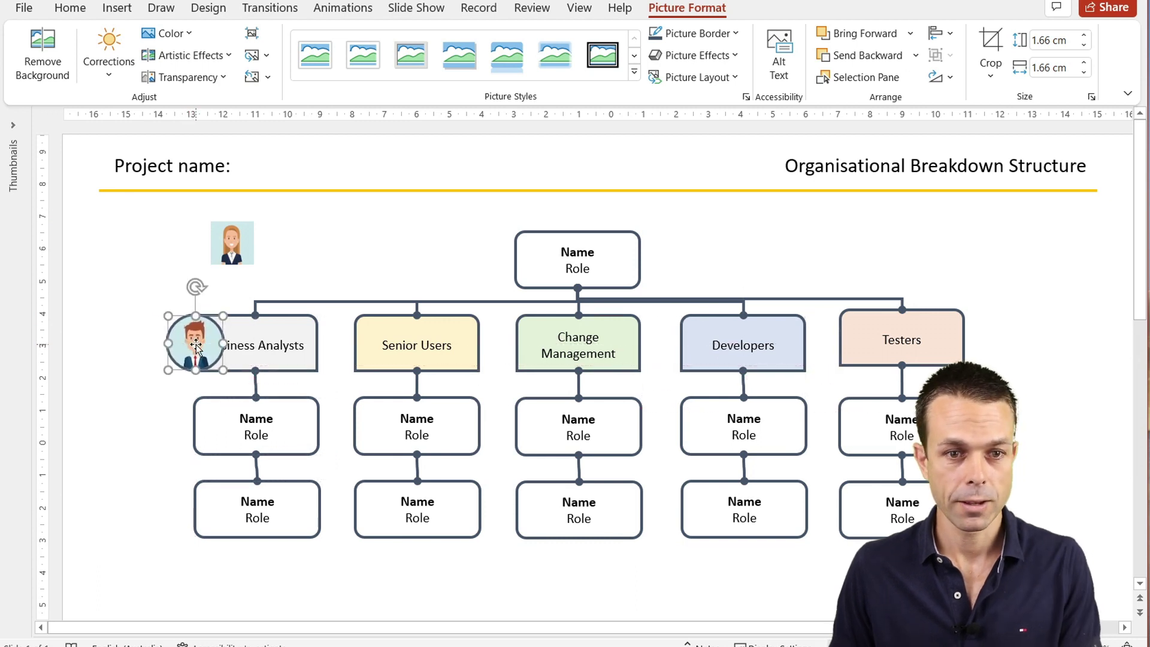
pyautogui.click(137, 268)
pyautogui.click(251, 346)
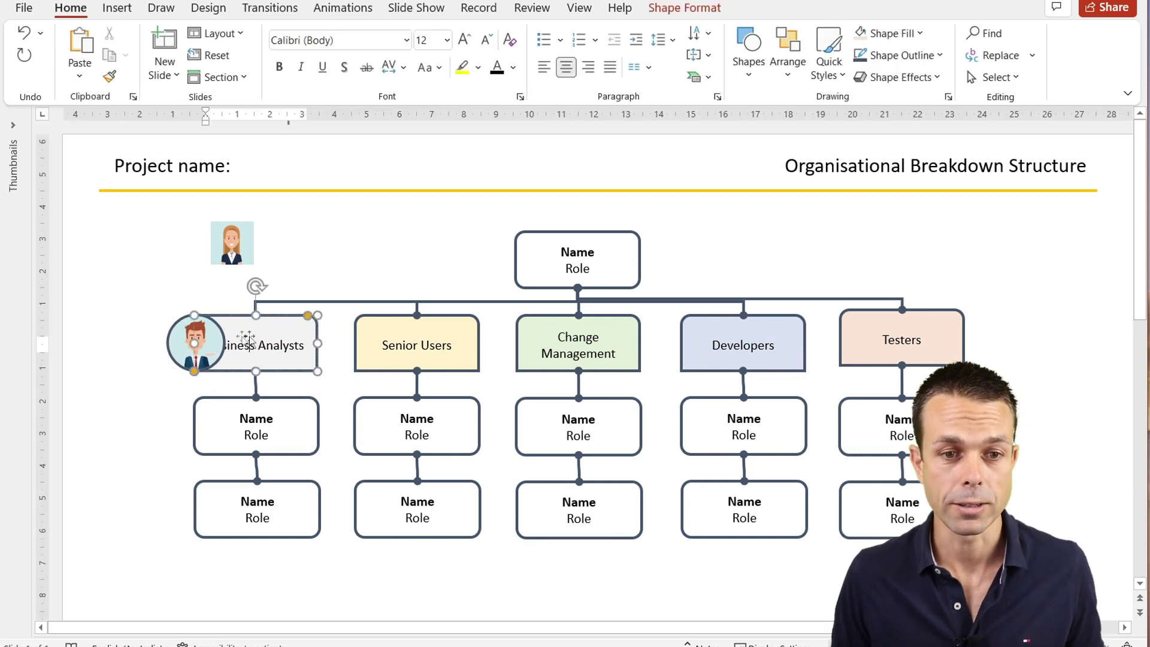
pyautogui.moveTo(180, 331)
pyautogui.mouseDown()
pyautogui.moveTo(157, 412)
pyautogui.moveTo(179, 414)
pyautogui.mouseUp()
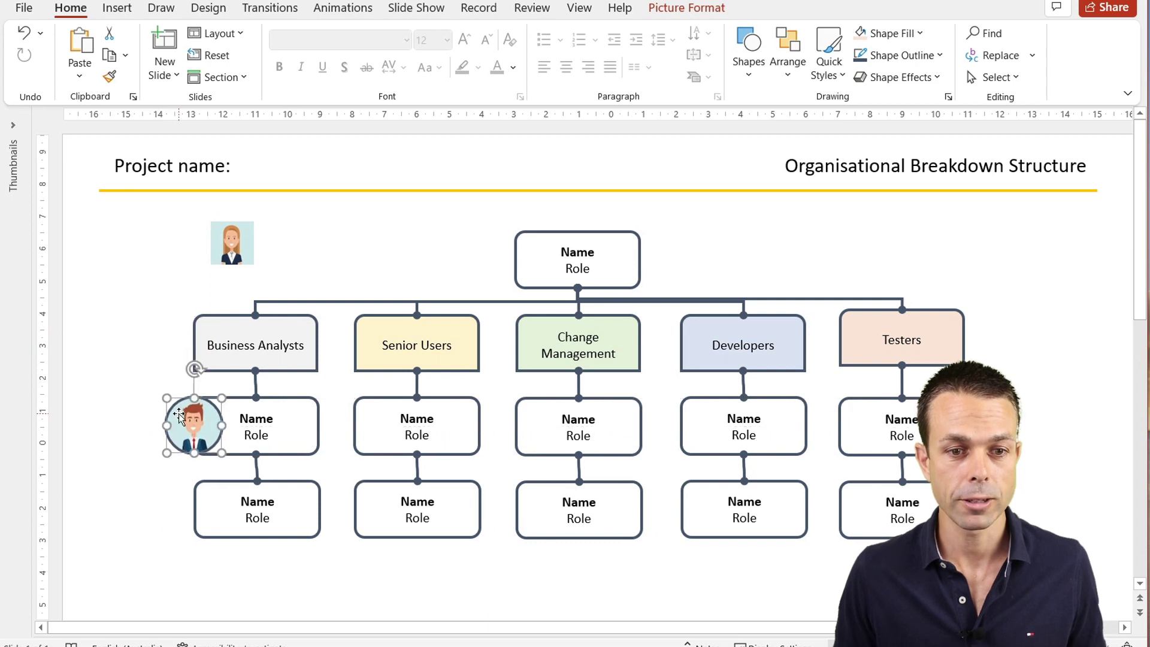
# - Format Painter the circular frame onto the woman's photo and place it on the lower Business Analysts Name box
pyautogui.click(110, 76)
pyautogui.click(226, 245)
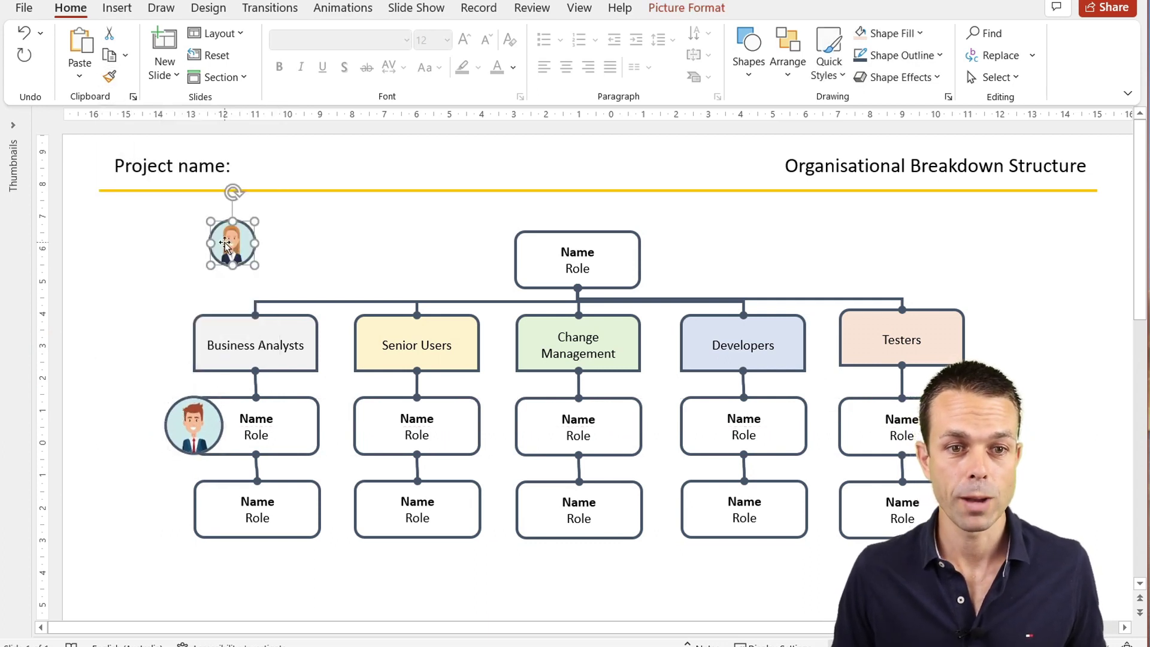
pyautogui.click(262, 267)
pyautogui.moveTo(233, 246); pyautogui.dragTo(198, 507)
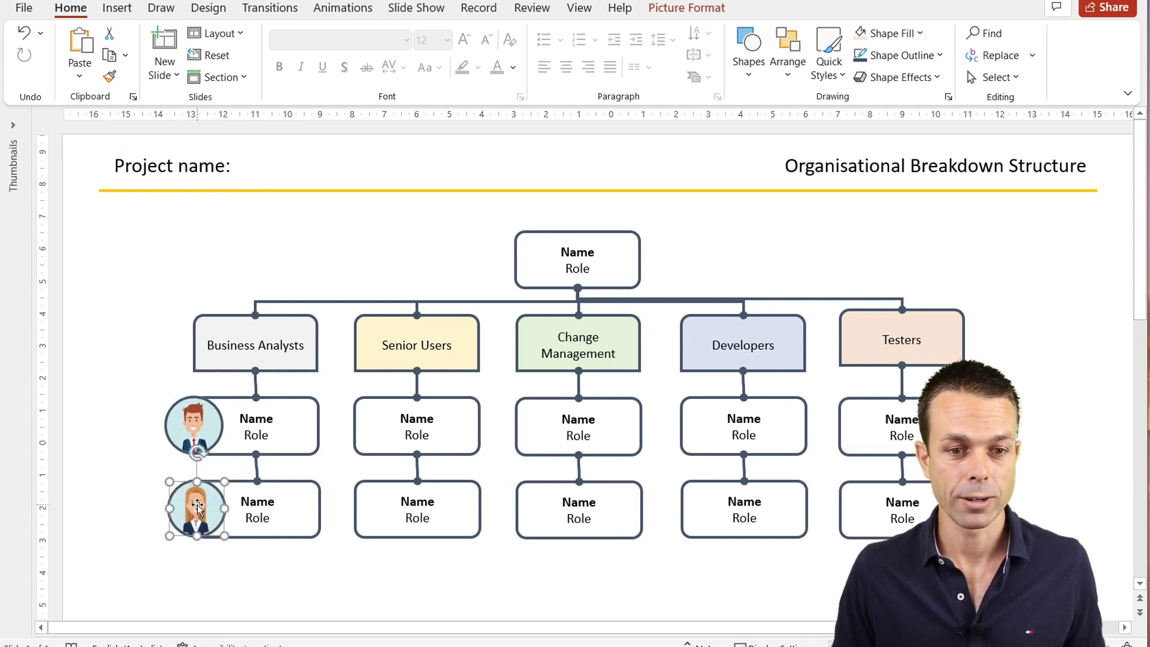
# - Copy the man-and-woman photo pair onto the Senior Users, Developers and Testers Name boxes
pyautogui.keyDown('shift'); pyautogui.click(193, 406); pyautogui.keyUp('shift')
pyautogui.hotkey('ctrl', 'c')
pyautogui.hotkey('ctrl', 'v')
pyautogui.moveTo(198, 426); pyautogui.dragTo(522, 443)
pyautogui.hotkey('ctrl', 'd')
pyautogui.hotkey('ctrl', 'd')
pyautogui.moveTo(369, 420); pyautogui.dragTo(665, 419)
pyautogui.hotkey('ctrl', 'd')
pyautogui.moveTo(371, 415); pyautogui.dragTo(848, 412)
pyautogui.moveTo(934, 473); pyautogui.dragTo(798, 378)
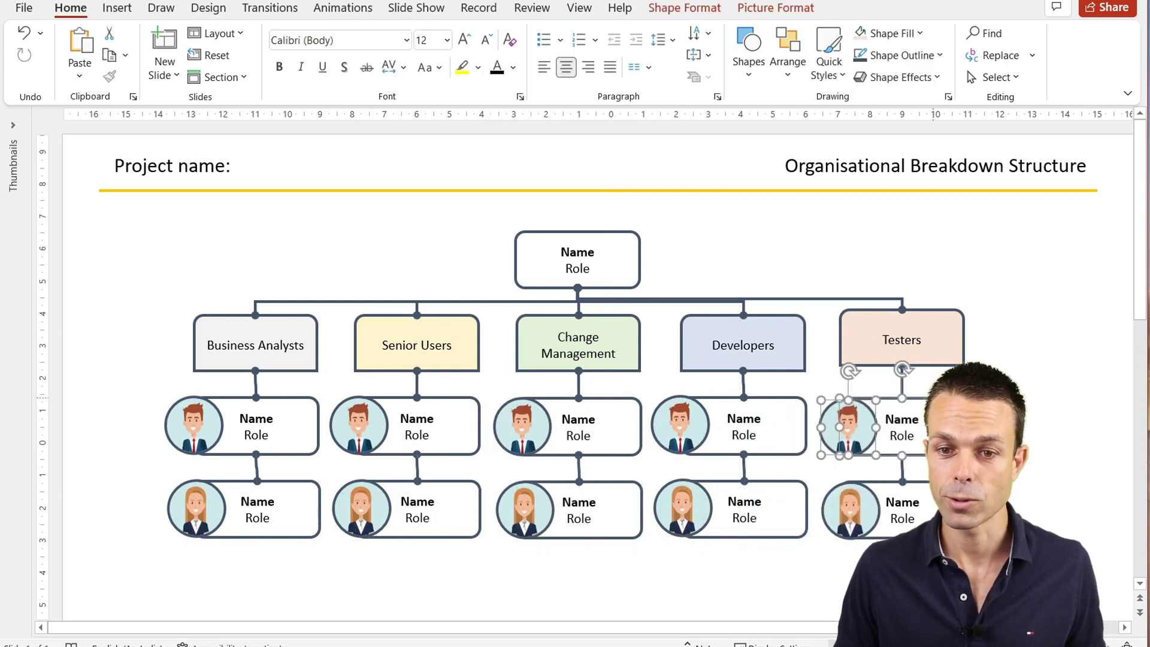
# - Group the top Testers photo with its Name box and nudge the group
pyautogui.rightClick(934, 400)
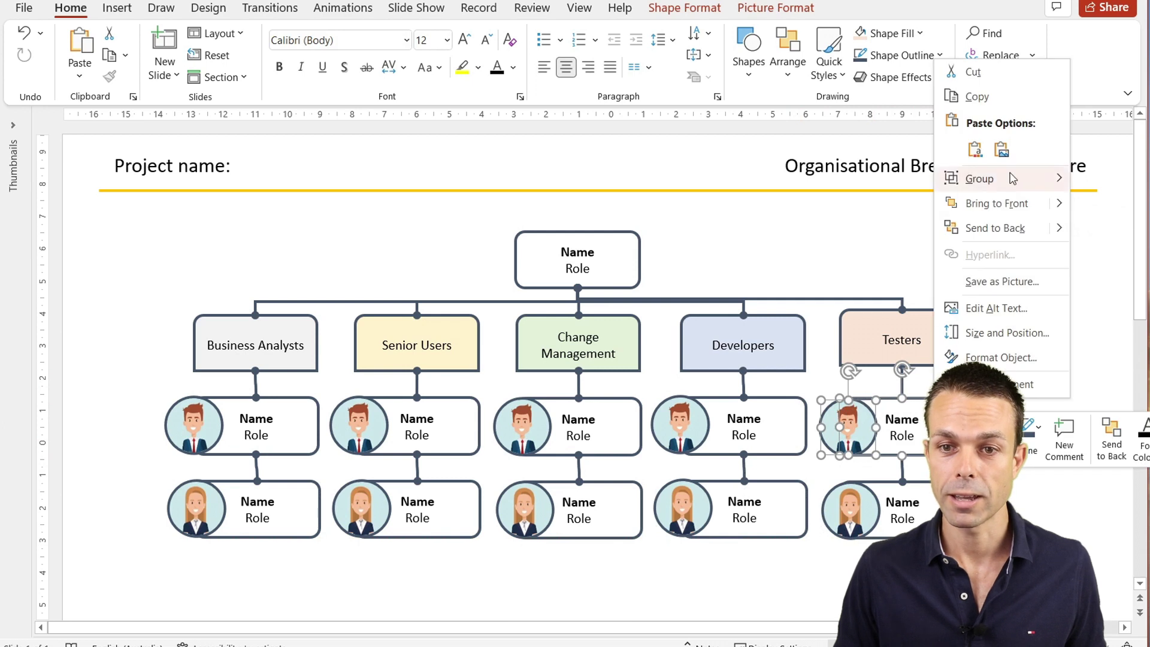
pyautogui.moveTo(1012, 179)
pyautogui.click(1114, 180)
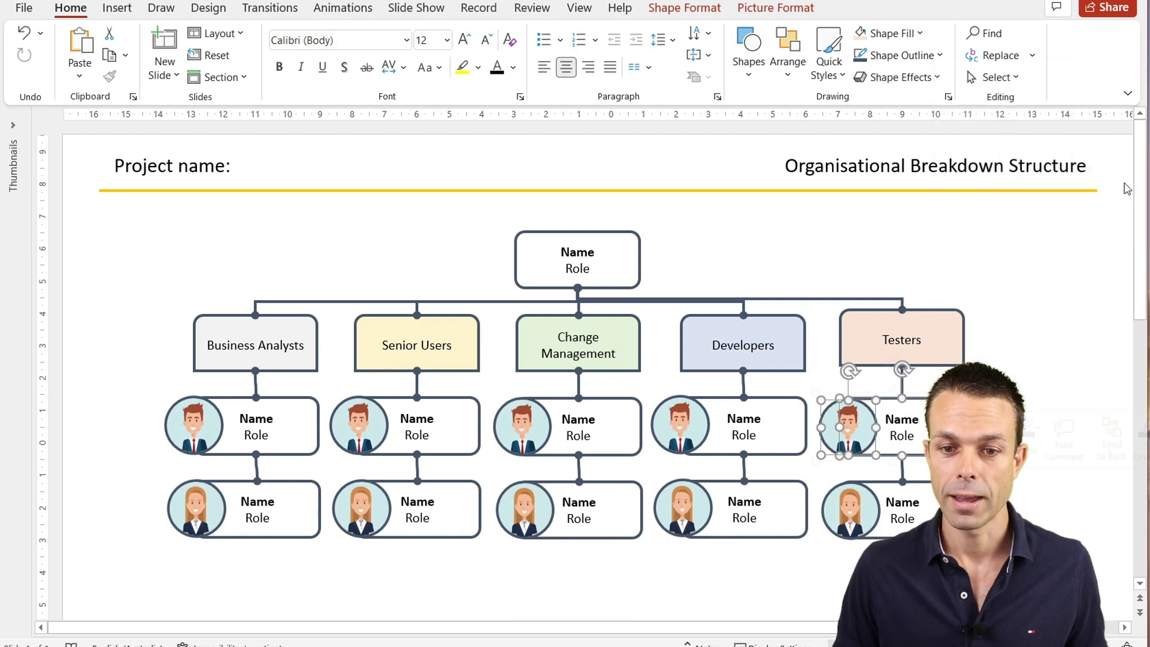
pyautogui.moveTo(923, 393); pyautogui.dragTo(930, 394)
pyautogui.click(143, 400)
# - Group the top Business Analysts photo with its Name box and drag the group left to test the connectors
pyautogui.moveTo(144, 400); pyautogui.dragTo(339, 478)
pyautogui.rightClick(285, 395)
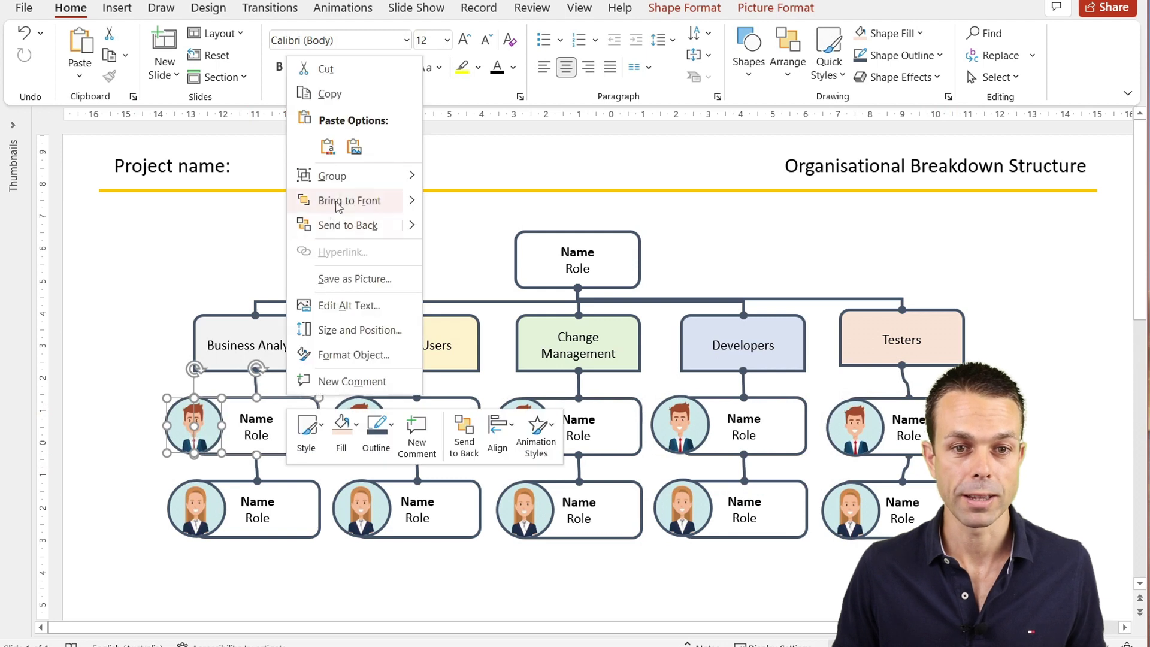
pyautogui.moveTo(344, 175)
pyautogui.click(472, 177)
pyautogui.click(239, 394)
pyautogui.click(303, 413)
pyautogui.moveTo(303, 413); pyautogui.dragTo(249, 411)
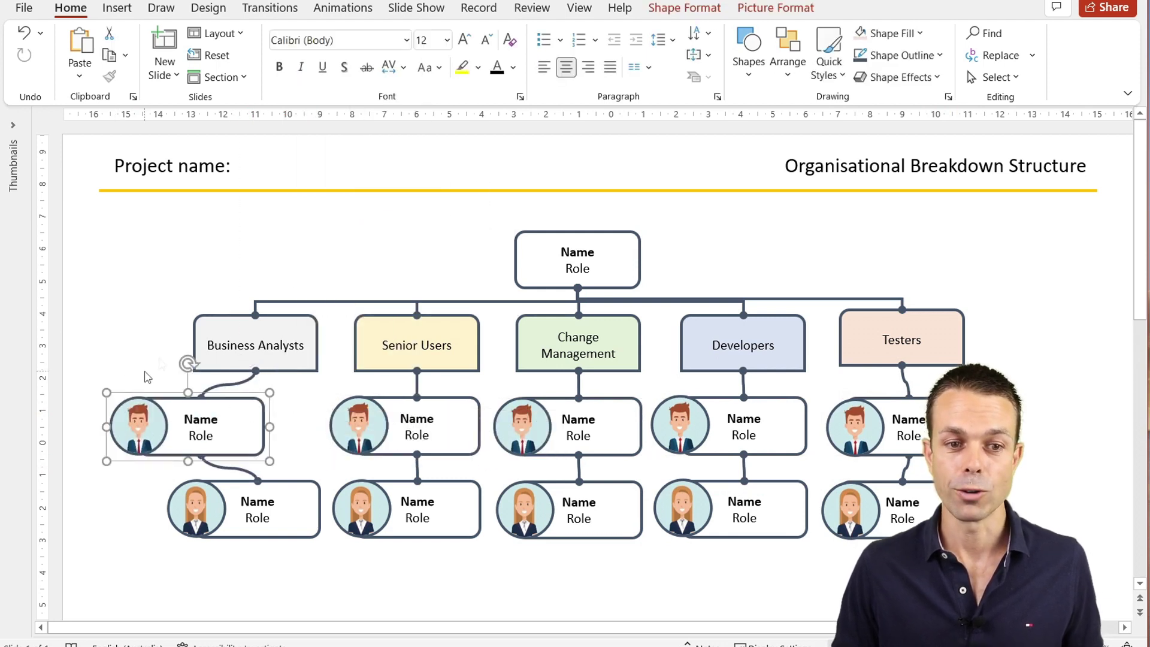
pyautogui.click(179, 390)
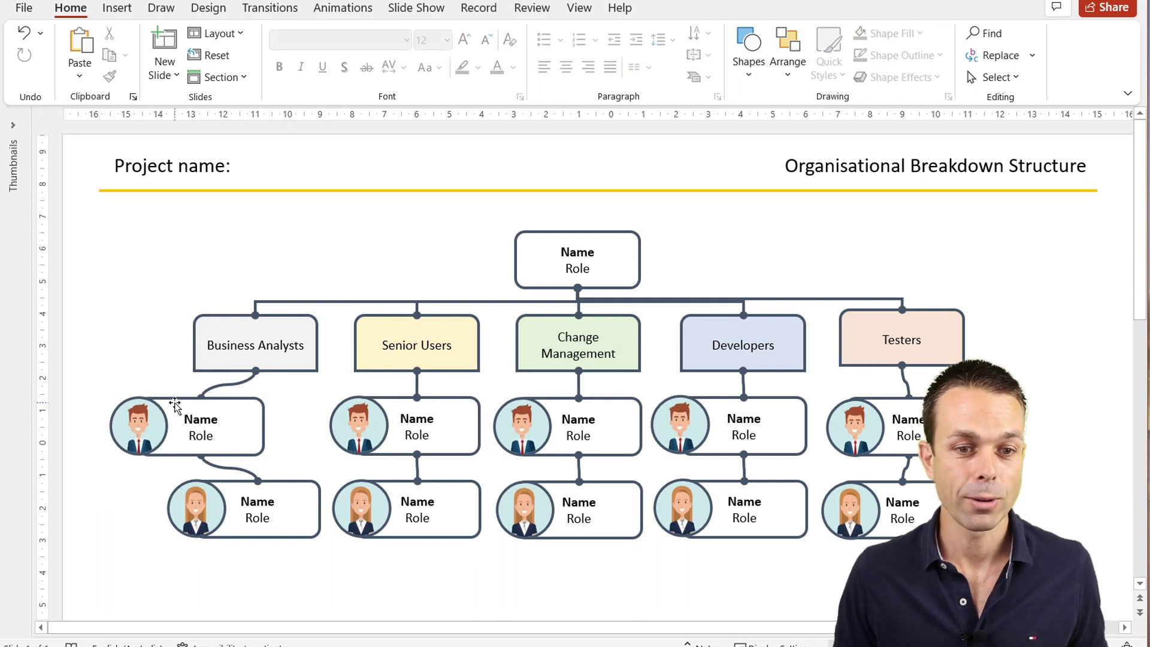
# - Drag the top Business Analysts photo-and-Name-box group right until it sits under its area box
pyautogui.moveTo(175, 405); pyautogui.dragTo(219, 400)
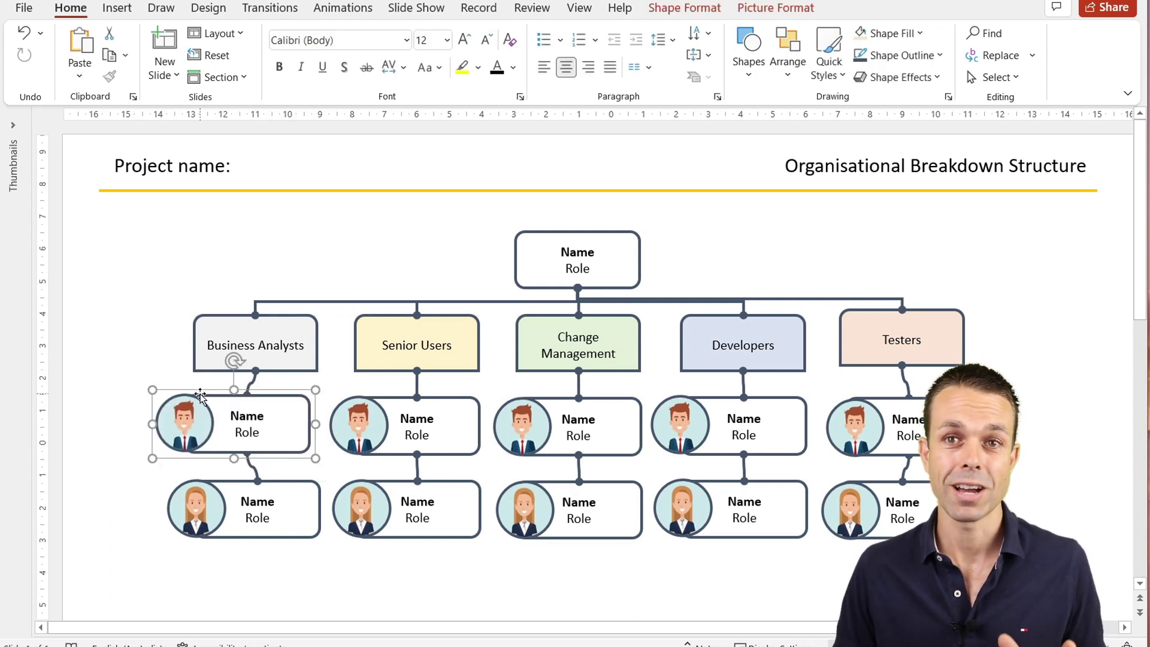